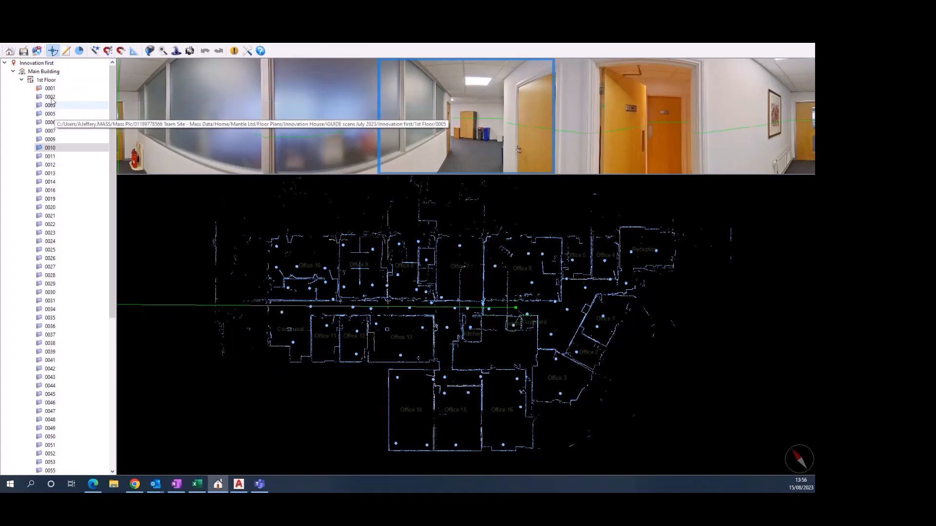
Show scan 0001's panorama and try to delete the Reception label from the floor plan, undoing the deletion
{"action": "left_click", "coordinate": [51, 89]}
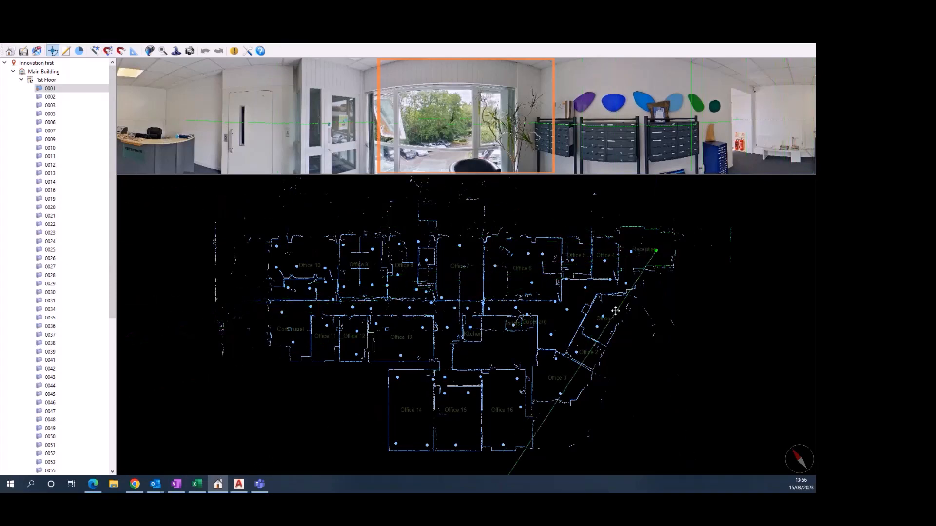
{"action": "left_click", "coordinate": [66, 51]}
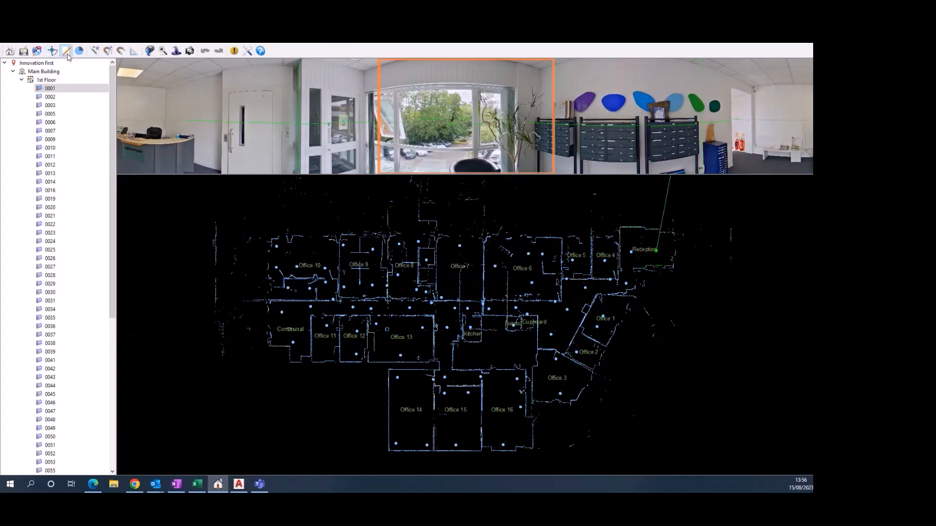
{"action": "left_click", "coordinate": [644, 250]}
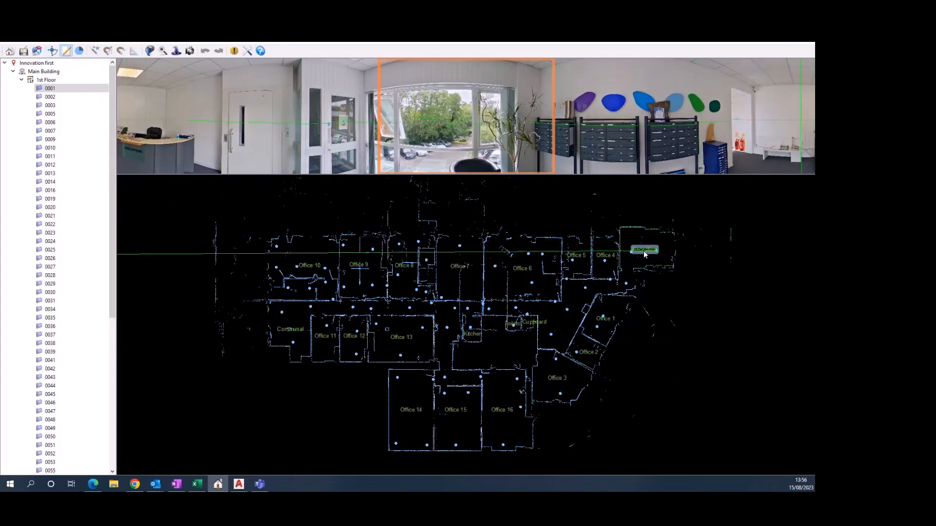
{"action": "left_click", "coordinate": [643, 251]}
{"action": "key", "text": "Delete"}
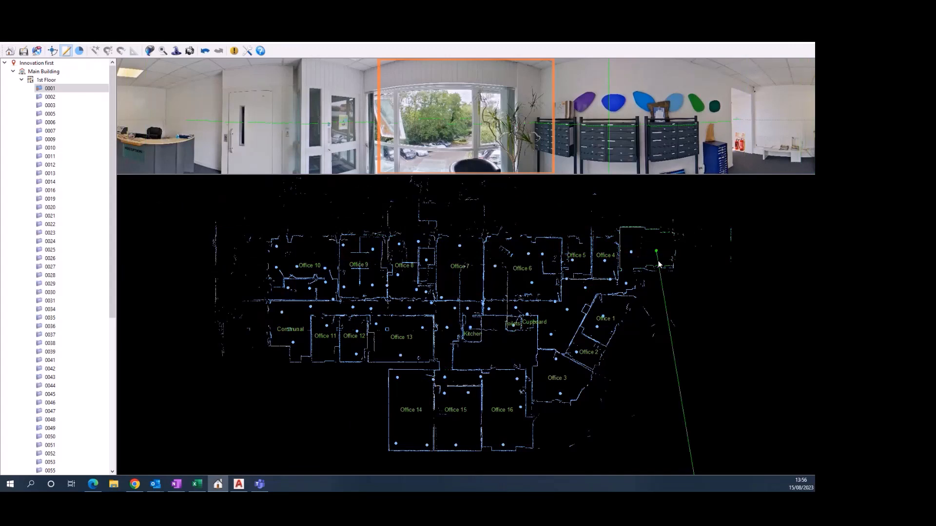
{"action": "key", "text": "ctrl+z"}
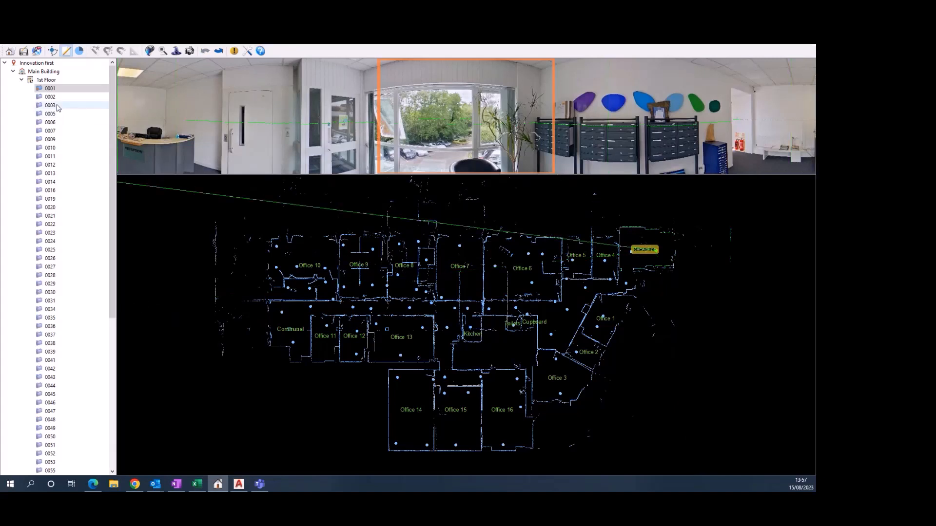
Try moving and rotating scan 0013 on the 1st Floor plan in alignment mode, and undo all changes to its position
{"action": "left_click", "coordinate": [52, 51]}
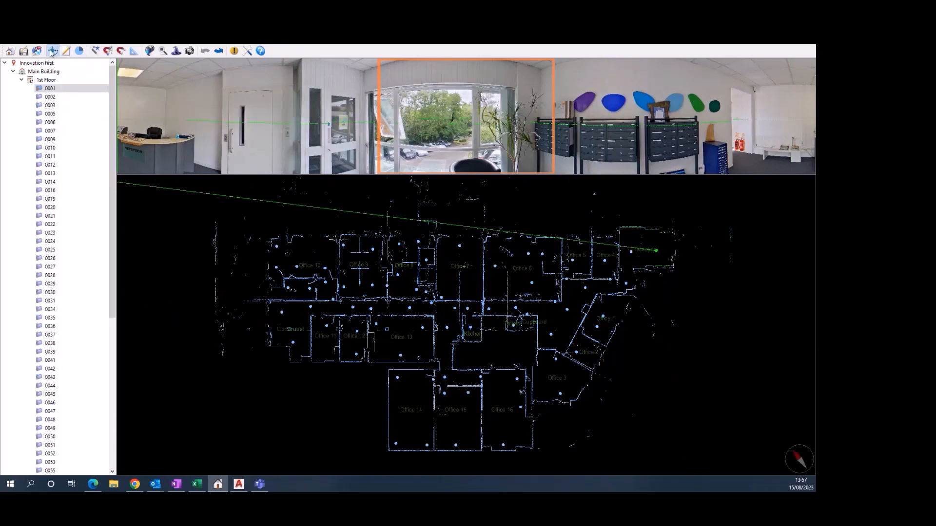
{"action": "left_click", "coordinate": [50, 174]}
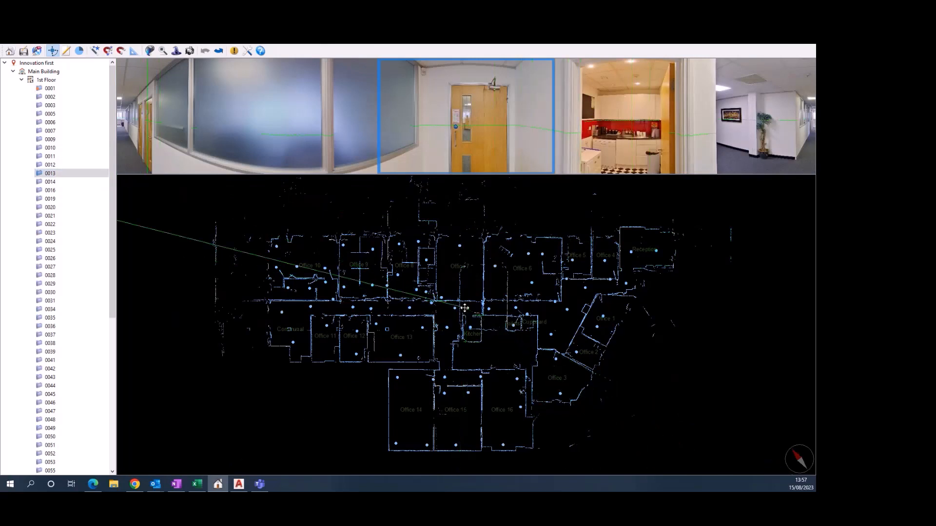
{"action": "scroll", "coordinate": [466, 306], "scroll_direction": "up", "scroll_amount": 5}
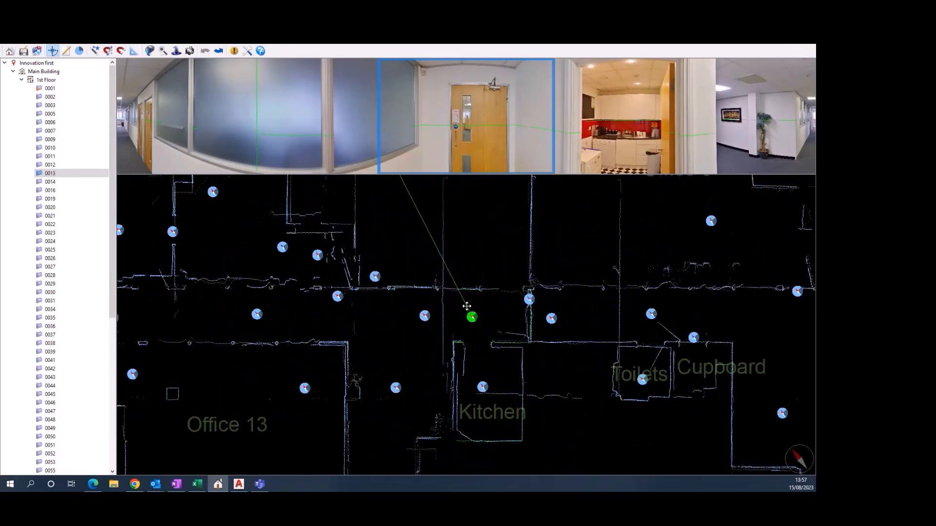
{"action": "mouse_move", "coordinate": [524, 352]}
{"action": "left_mouse_down"}
{"action": "mouse_move", "coordinate": [596, 297]}
{"action": "mouse_move", "coordinate": [610, 271]}
{"action": "mouse_move", "coordinate": [454, 269]}
{"action": "mouse_move", "coordinate": [513, 279]}
{"action": "left_mouse_up"}
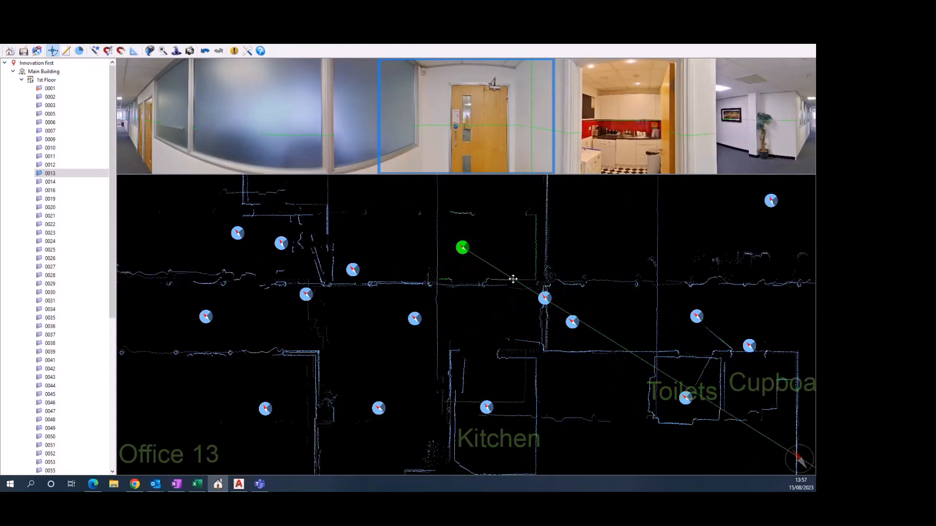
{"action": "scroll", "coordinate": [513, 279], "scroll_direction": "down", "scroll_amount": 5}
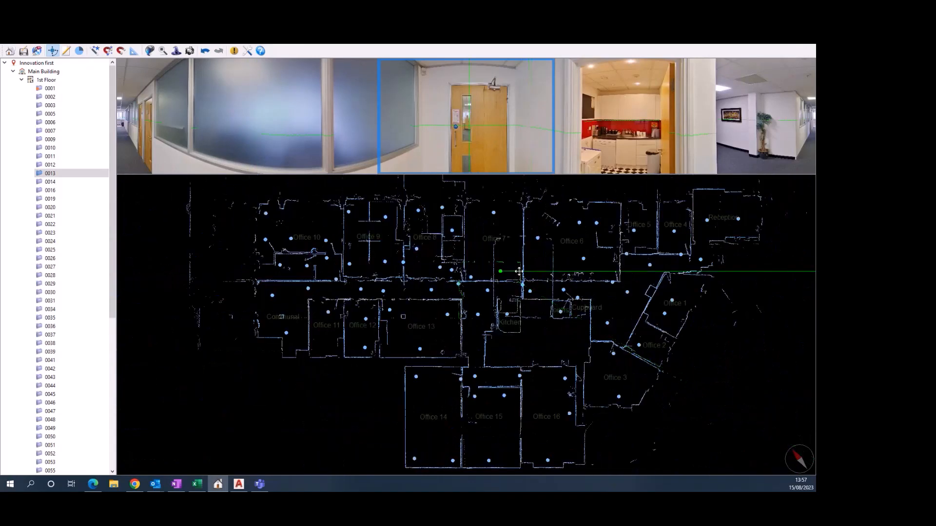
{"action": "mouse_move", "coordinate": [522, 253]}
{"action": "left_mouse_down"}
{"action": "mouse_move", "coordinate": [517, 241]}
{"action": "mouse_move", "coordinate": [507, 263]}
{"action": "mouse_move", "coordinate": [472, 275]}
{"action": "mouse_move", "coordinate": [490, 298]}
{"action": "mouse_move", "coordinate": [481, 294]}
{"action": "mouse_move", "coordinate": [486, 255]}
{"action": "mouse_move", "coordinate": [528, 248]}
{"action": "mouse_move", "coordinate": [491, 299]}
{"action": "mouse_move", "coordinate": [496, 227]}
{"action": "mouse_move", "coordinate": [469, 329]}
{"action": "mouse_move", "coordinate": [480, 284]}
{"action": "mouse_move", "coordinate": [497, 279]}
{"action": "mouse_move", "coordinate": [509, 317]}
{"action": "mouse_move", "coordinate": [507, 337]}
{"action": "mouse_move", "coordinate": [486, 350]}
{"action": "left_mouse_up"}
{"action": "key", "text": "ctrl+z"}
{"action": "key", "text": "ctrl+z"}
{"action": "key", "text": "ctrl+z"}
{"action": "key", "text": "ctrl+z"}
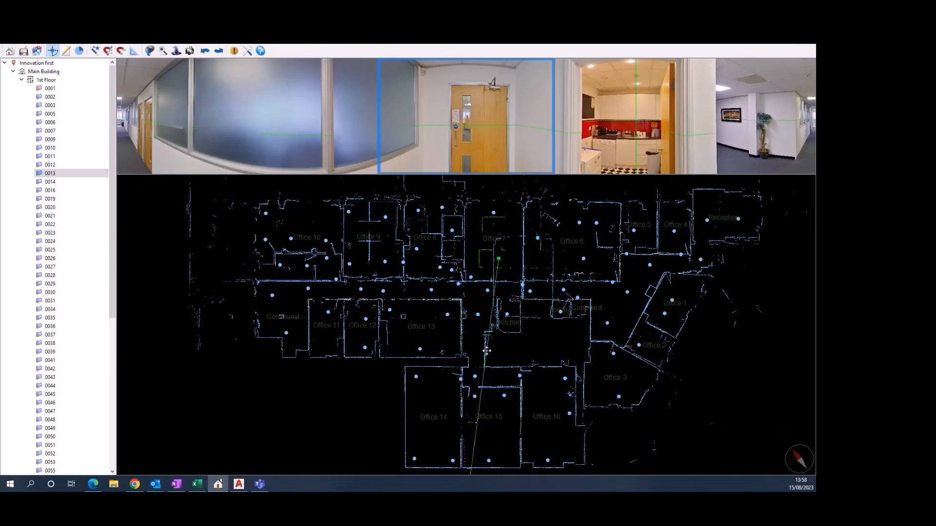
{"action": "key", "text": "ctrl+z"}
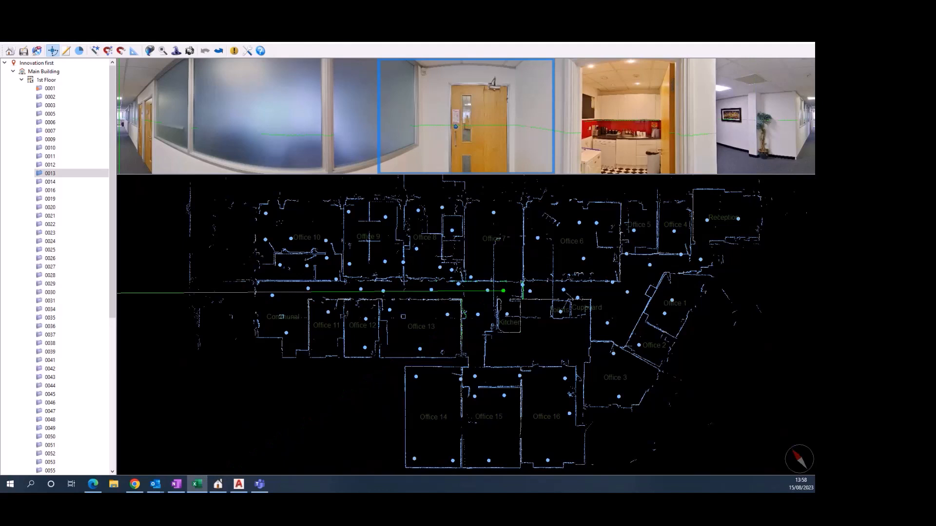
Switch to the iGUIDE tour preview in the browser, measure the Reception's length and width on the floor plan, and inspect the dimensions up close
{"action": "left_click", "coordinate": [165, 45]}
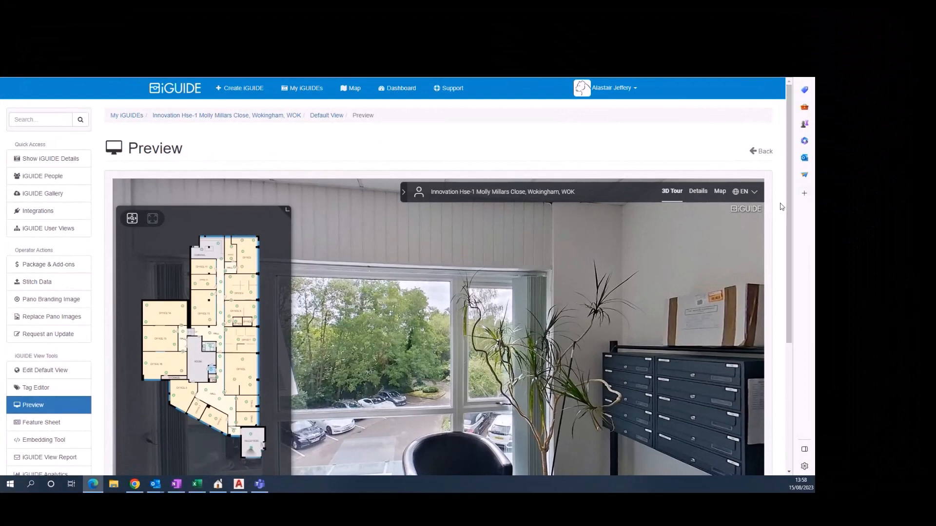
{"action": "scroll", "coordinate": [780, 208], "scroll_direction": "down", "scroll_amount": 1}
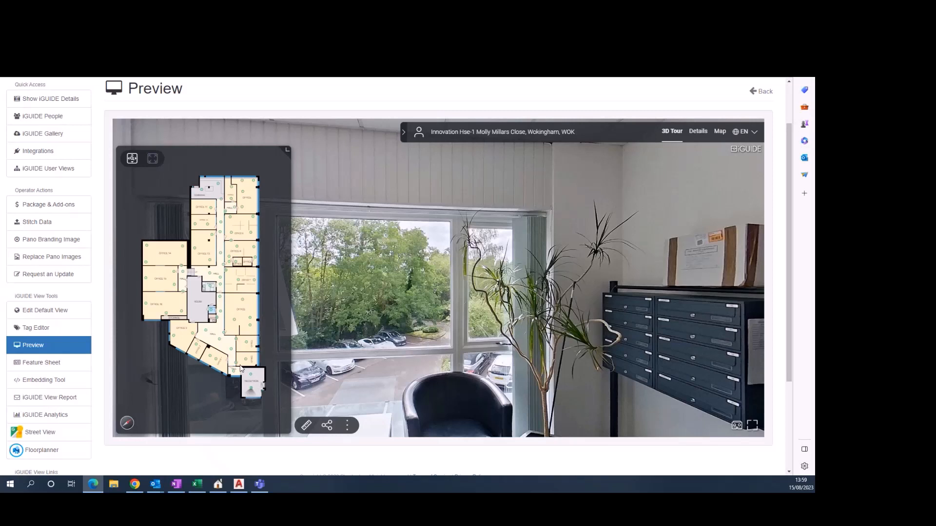
{"action": "left_click", "coordinate": [306, 427]}
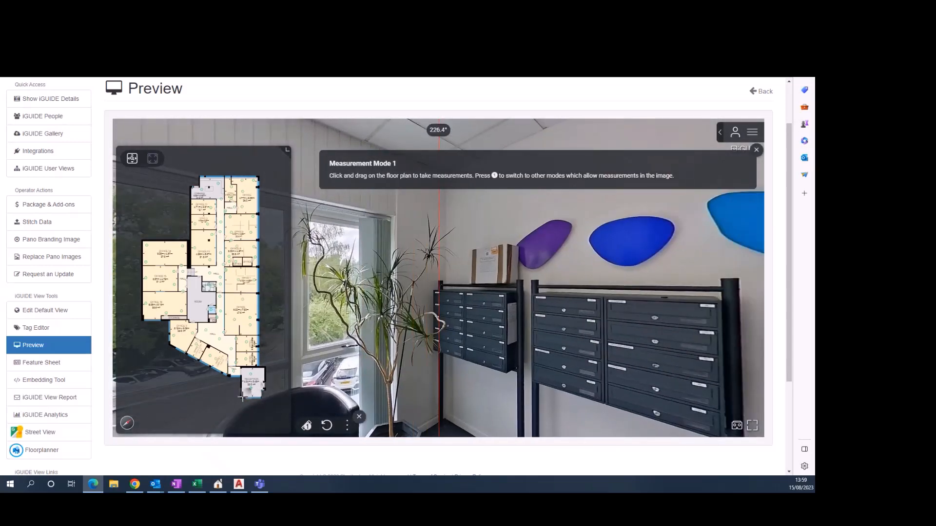
{"action": "left_click_drag", "start_coordinate": [242, 397], "coordinate": [243, 366]}
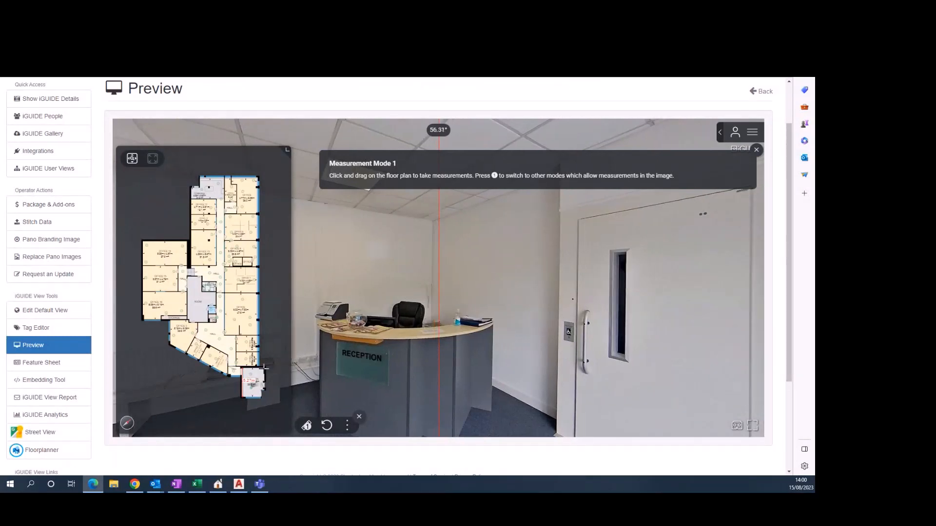
{"action": "left_click_drag", "start_coordinate": [264, 369], "coordinate": [242, 369]}
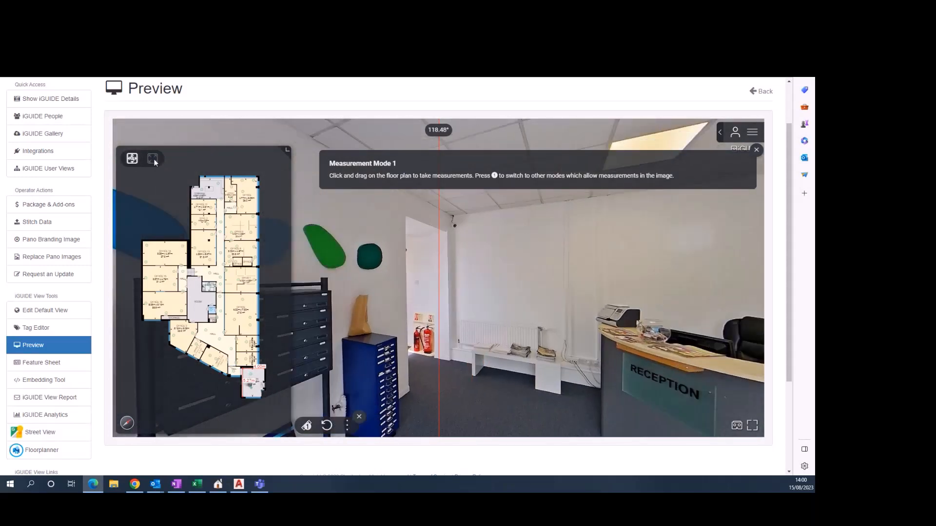
{"action": "scroll", "coordinate": [236, 358], "scroll_direction": "up", "scroll_amount": 3}
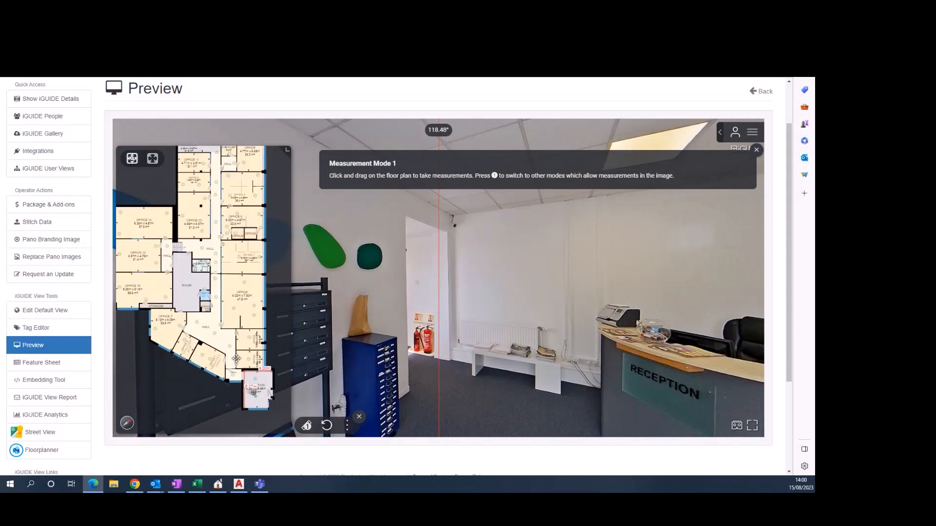
{"action": "scroll", "coordinate": [237, 358], "scroll_direction": "up", "scroll_amount": 5}
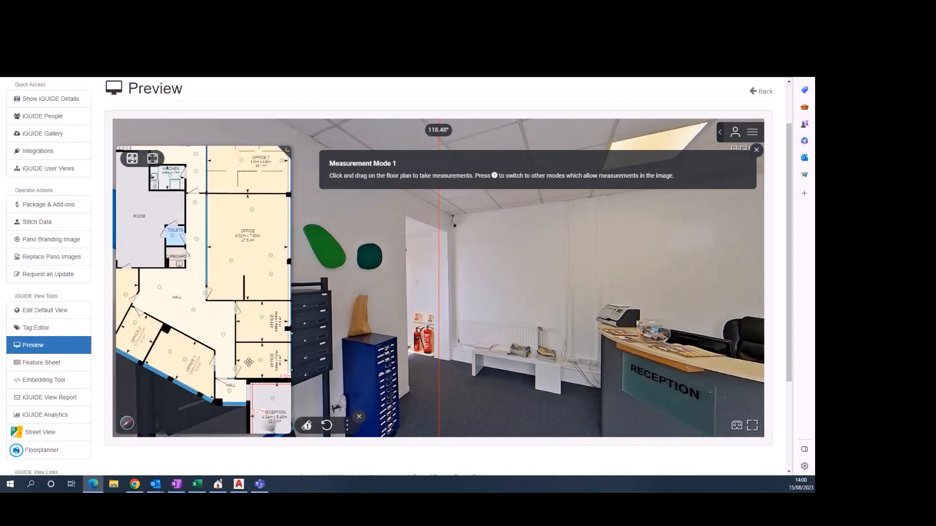
{"action": "scroll", "coordinate": [248, 362], "scroll_direction": "up", "scroll_amount": 5}
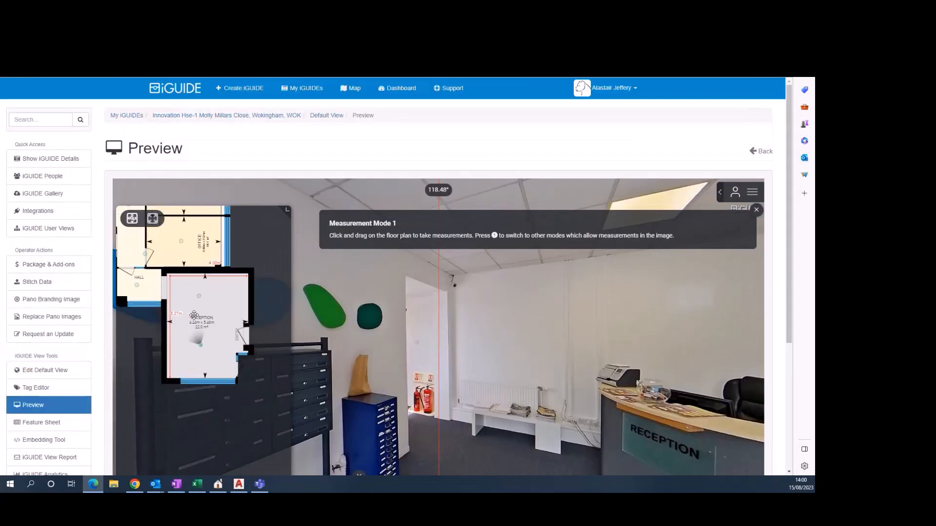
{"action": "scroll", "coordinate": [194, 316], "scroll_direction": "up", "scroll_amount": 3}
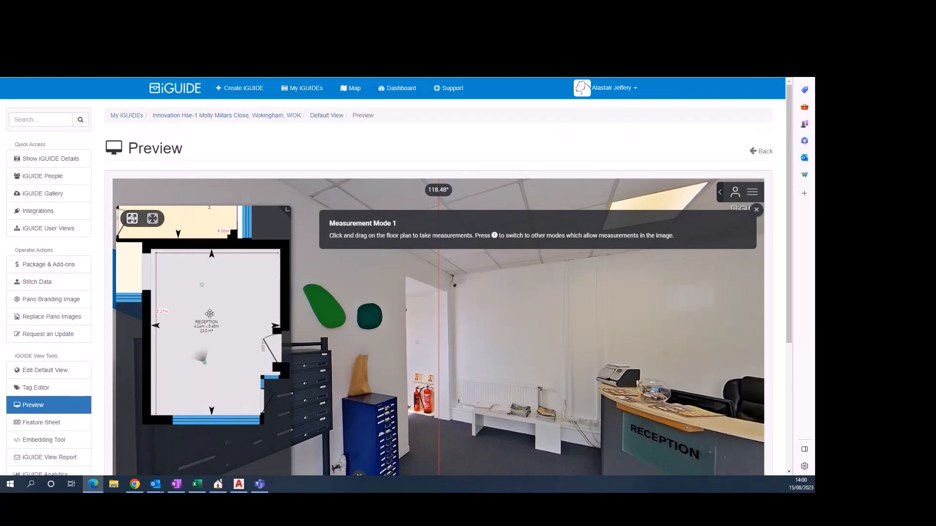
{"action": "scroll", "coordinate": [209, 314], "scroll_direction": "down", "scroll_amount": 3}
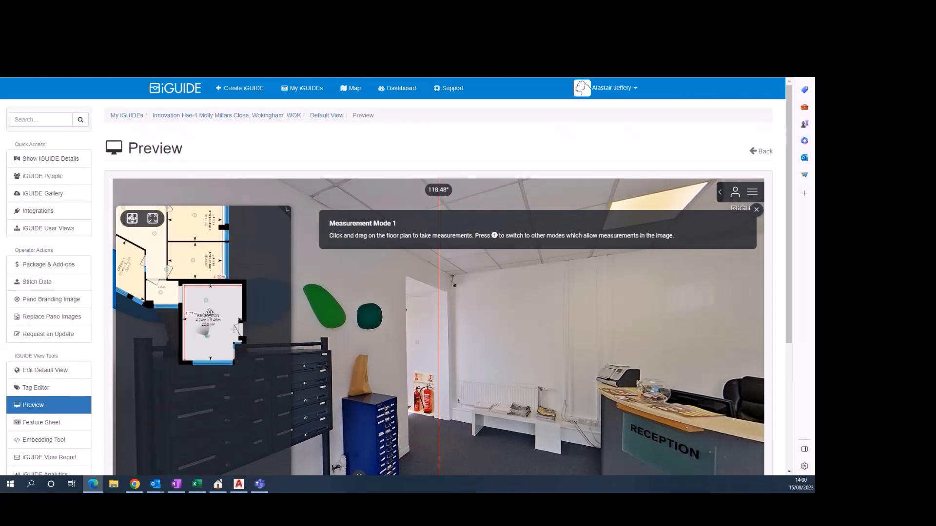
{"action": "scroll", "coordinate": [209, 313], "scroll_direction": "down", "scroll_amount": 1}
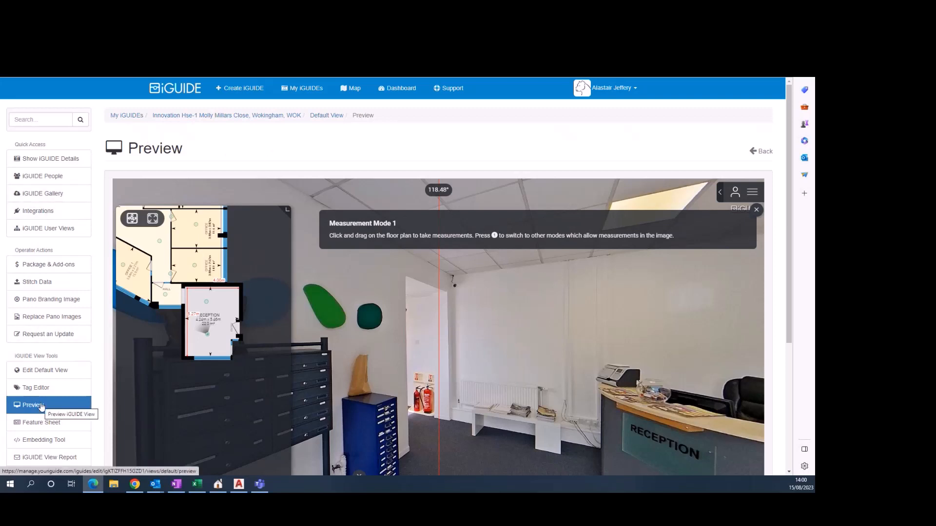
Open the iGUIDE View Report and review its tour links, floor plans, downloads, room measurements and floor area information
{"action": "scroll", "coordinate": [42, 388], "scroll_direction": "down", "scroll_amount": 2}
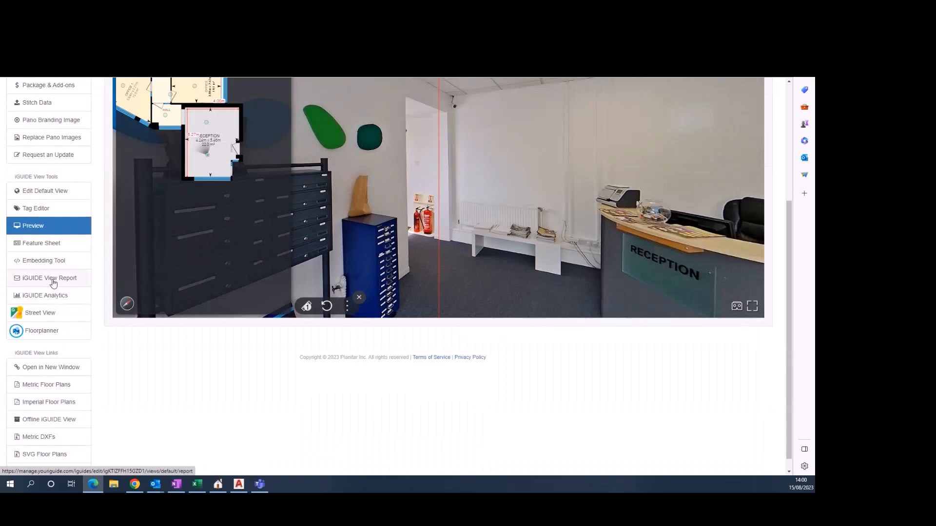
{"action": "left_click", "coordinate": [51, 278]}
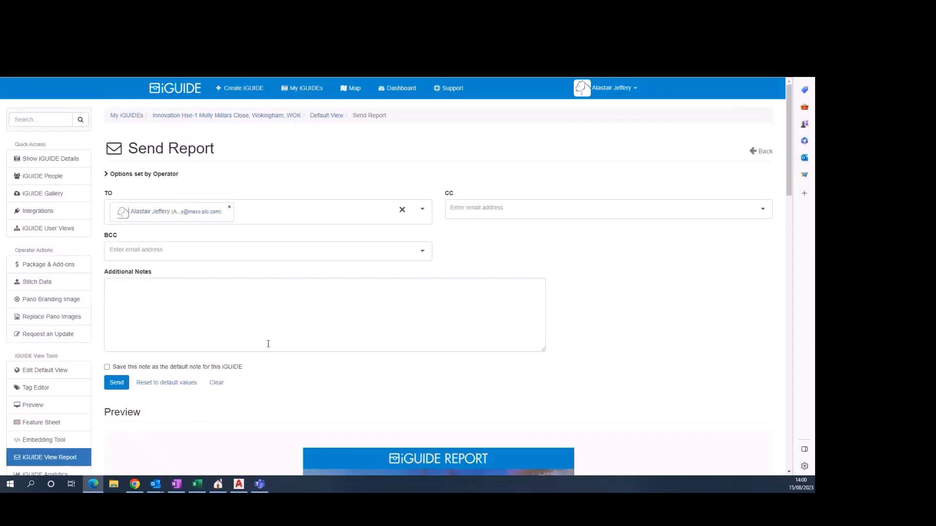
{"action": "scroll", "coordinate": [202, 423], "scroll_direction": "down", "scroll_amount": 6}
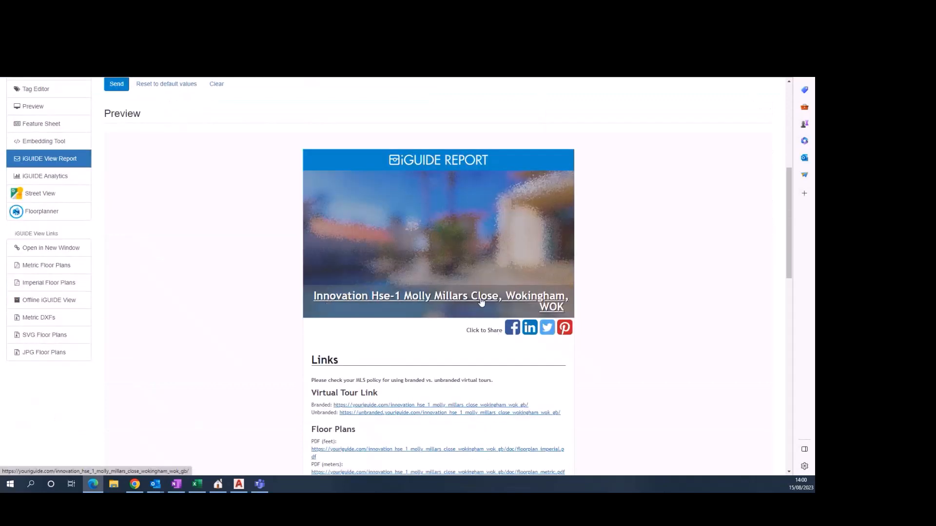
{"action": "scroll", "coordinate": [273, 286], "scroll_direction": "down", "scroll_amount": 5}
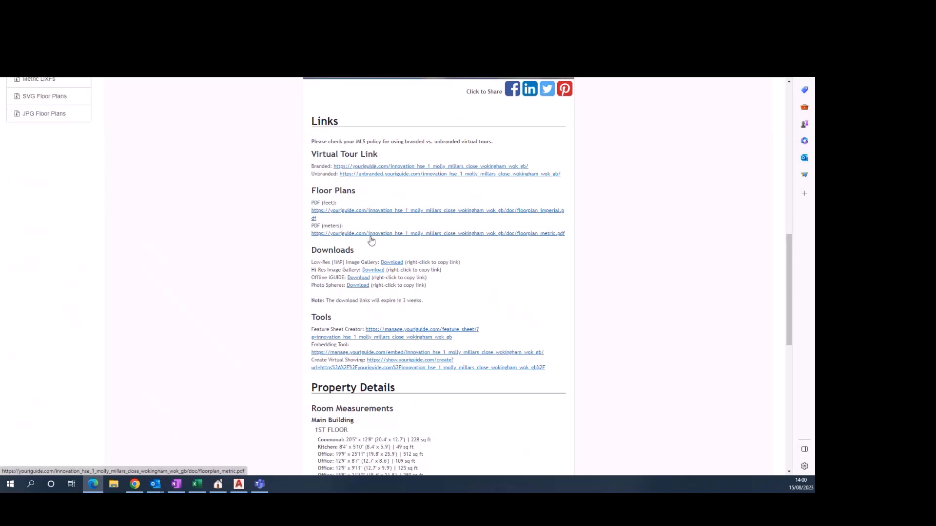
{"action": "scroll", "coordinate": [452, 261], "scroll_direction": "down", "scroll_amount": 1}
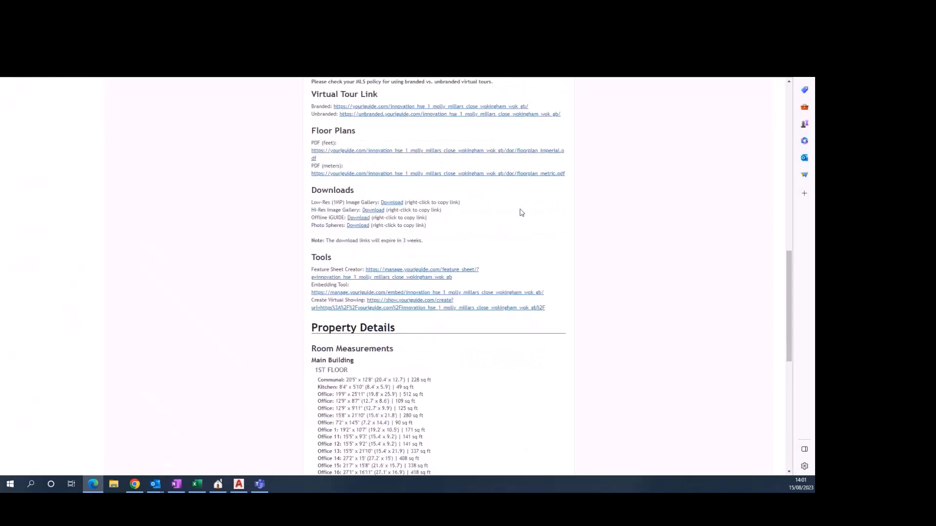
{"action": "scroll", "coordinate": [520, 213], "scroll_direction": "down", "scroll_amount": 4}
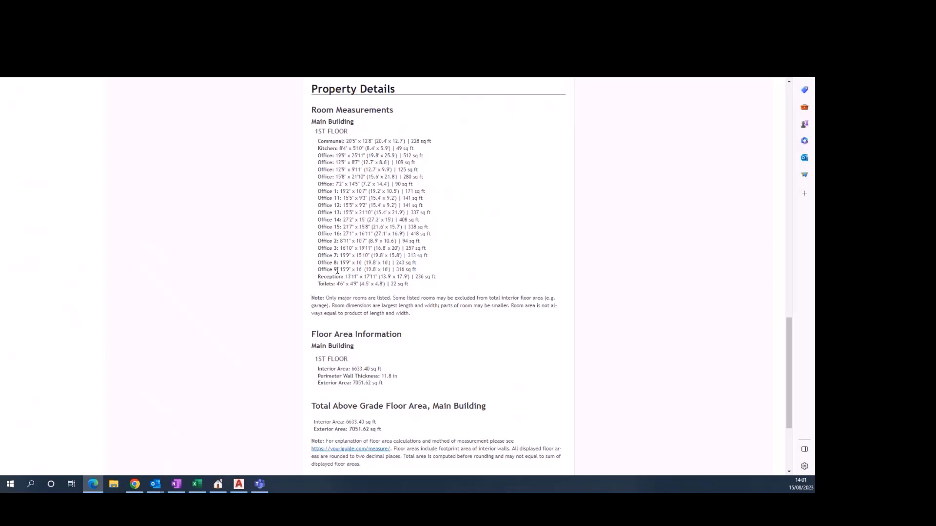
{"action": "scroll", "coordinate": [378, 323], "scroll_direction": "down", "scroll_amount": 3}
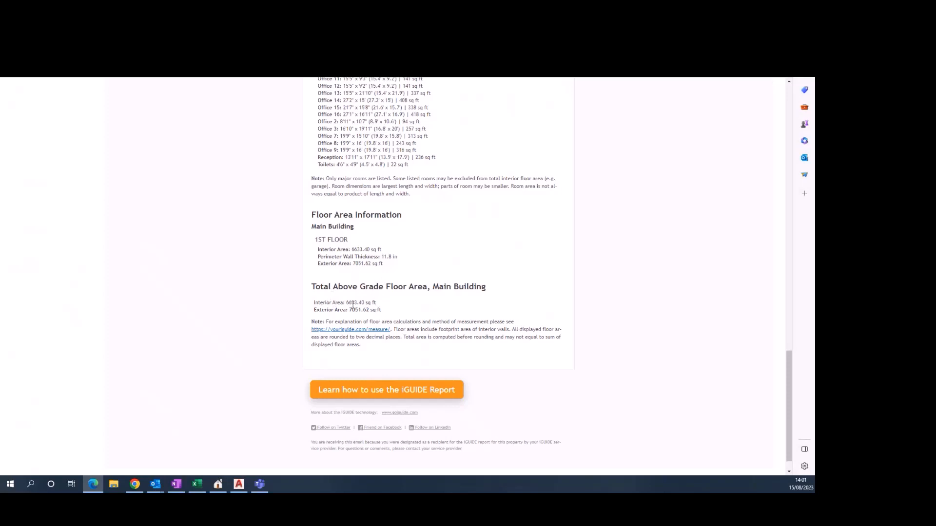
{"action": "scroll", "coordinate": [441, 306], "scroll_direction": "down", "scroll_amount": 1}
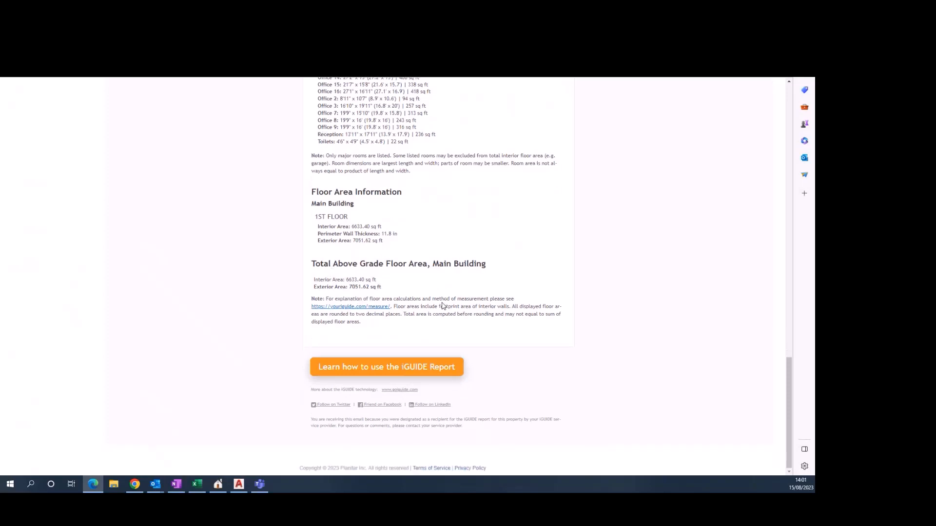
{"action": "scroll", "coordinate": [442, 306], "scroll_direction": "up", "scroll_amount": 6}
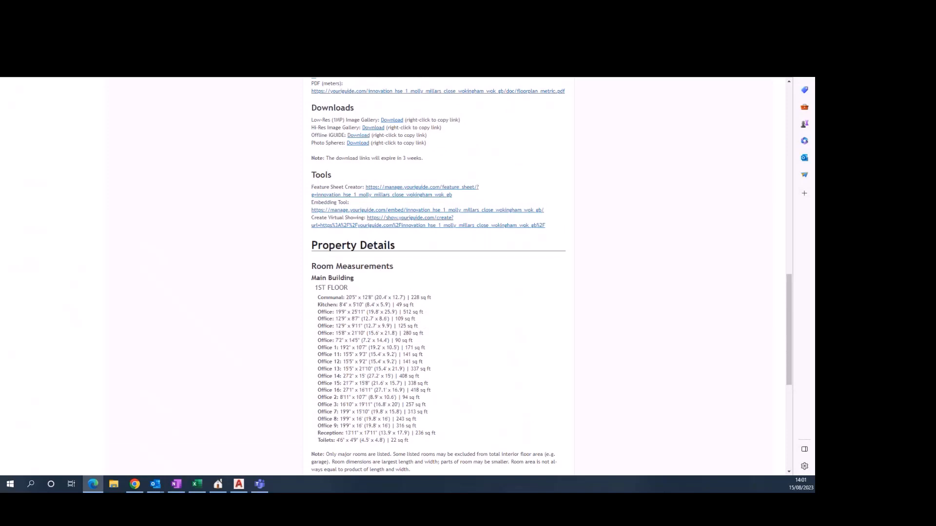
Leave the report and switch to AutoCAD to view the overall layout of the Innovation House First drawing
{"action": "key", "text": "alt+Tab"}
{"action": "scroll", "coordinate": [118, 243], "scroll_direction": "up", "scroll_amount": 12}
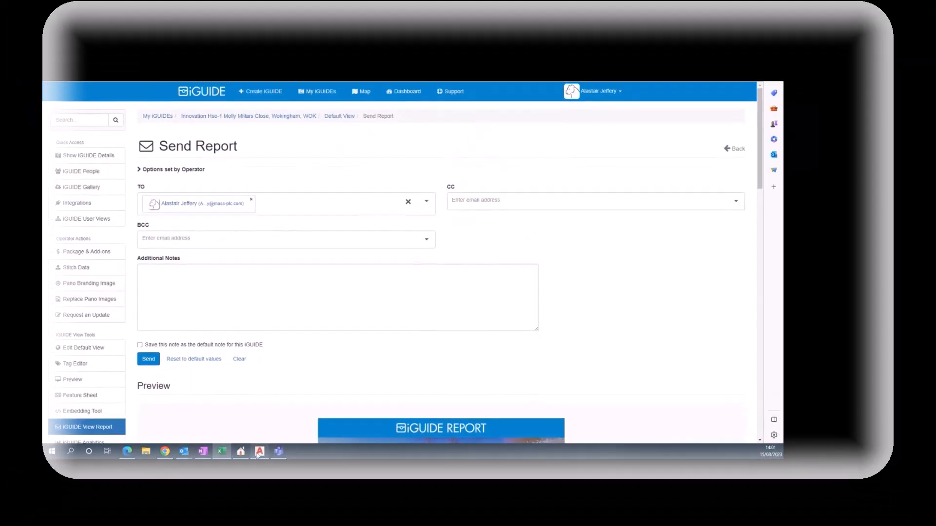
{"action": "left_click", "coordinate": [259, 452]}
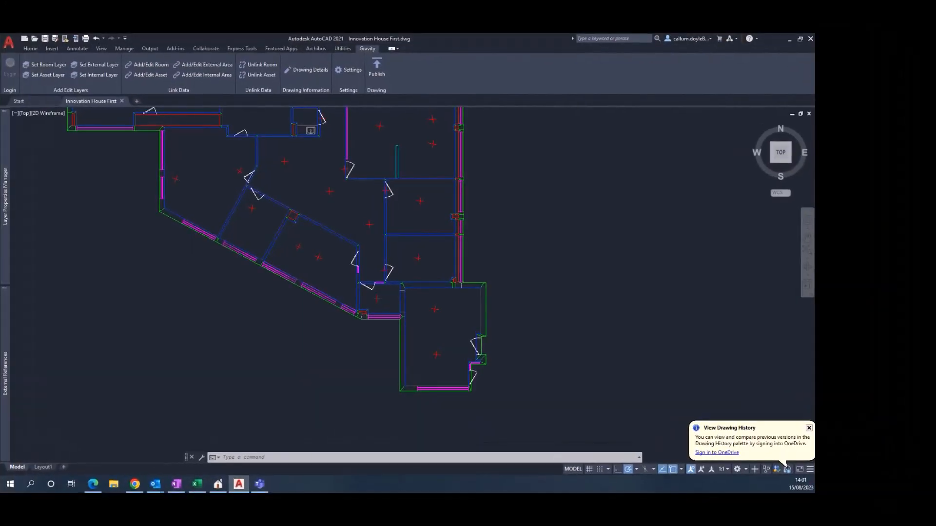
{"action": "scroll", "coordinate": [344, 262], "scroll_direction": "down", "scroll_amount": 4}
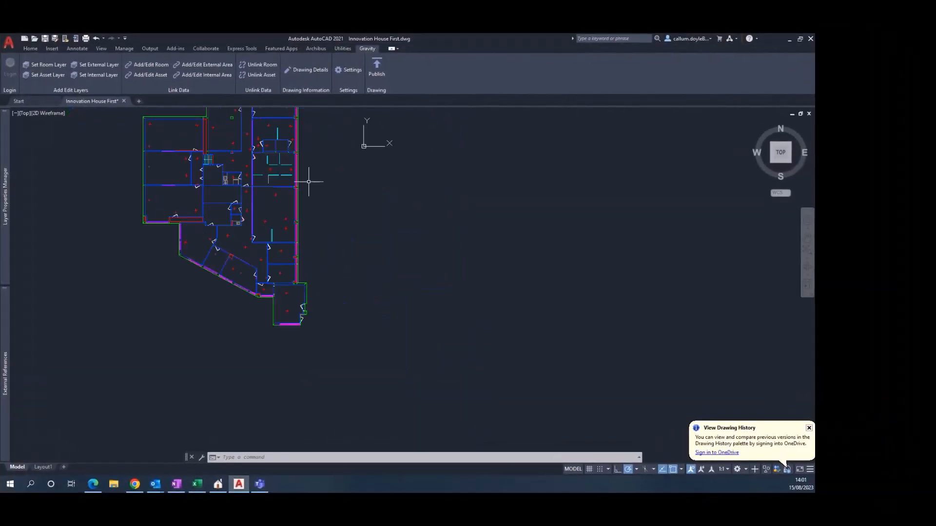
Examine the rooms at the southern end of the first floor plan and their room-layer boundary outlines
{"action": "middle_click_drag", "start_coordinate": [309, 182], "coordinate": [341, 236]}
{"action": "scroll", "coordinate": [411, 278], "scroll_direction": "down", "scroll_amount": 2}
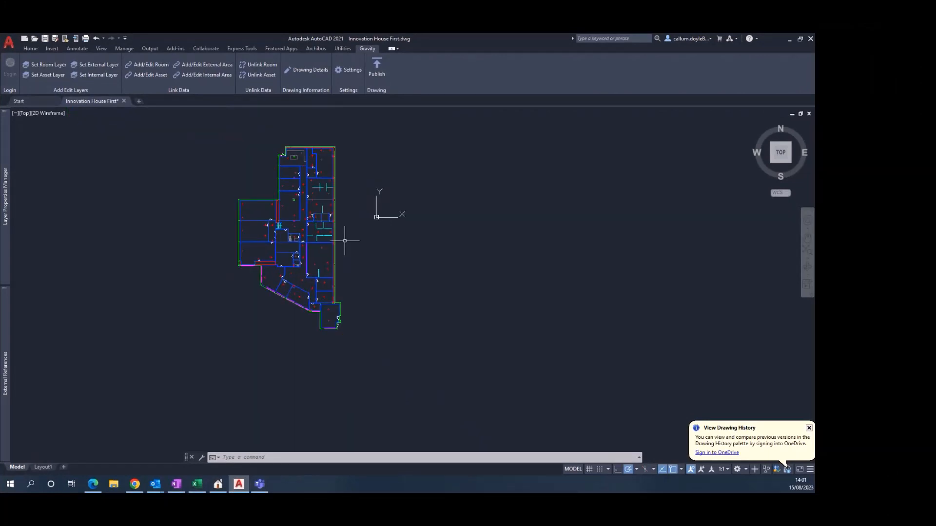
{"action": "scroll", "coordinate": [341, 239], "scroll_direction": "up", "scroll_amount": 4}
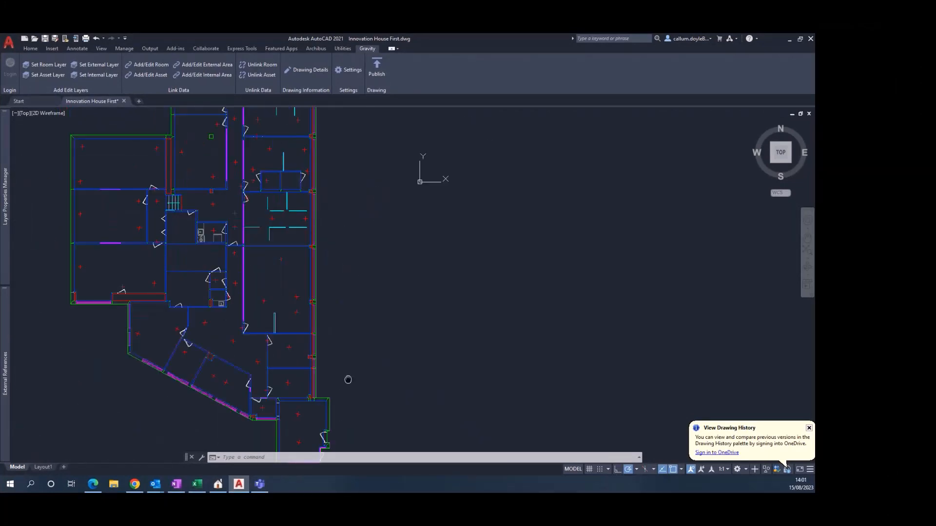
{"action": "middle_click_drag", "start_coordinate": [346, 380], "coordinate": [352, 272]}
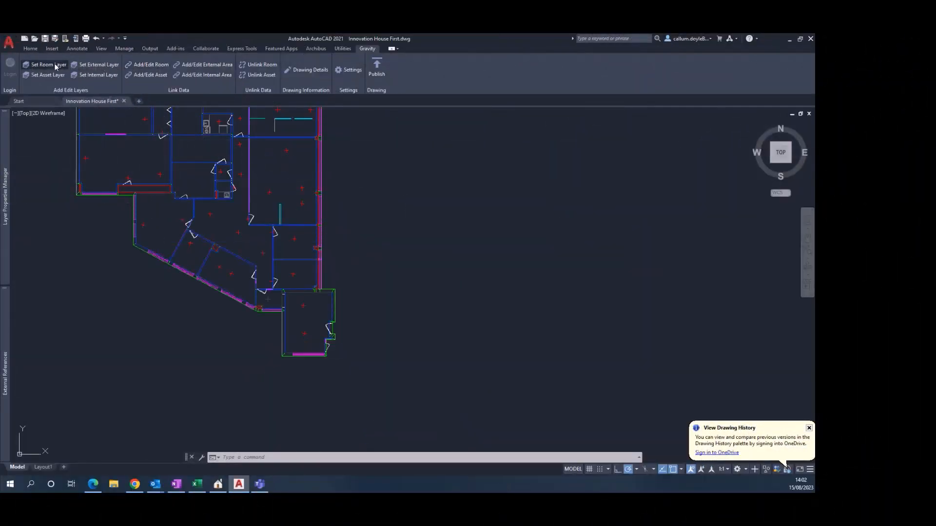
{"action": "left_click", "coordinate": [56, 67]}
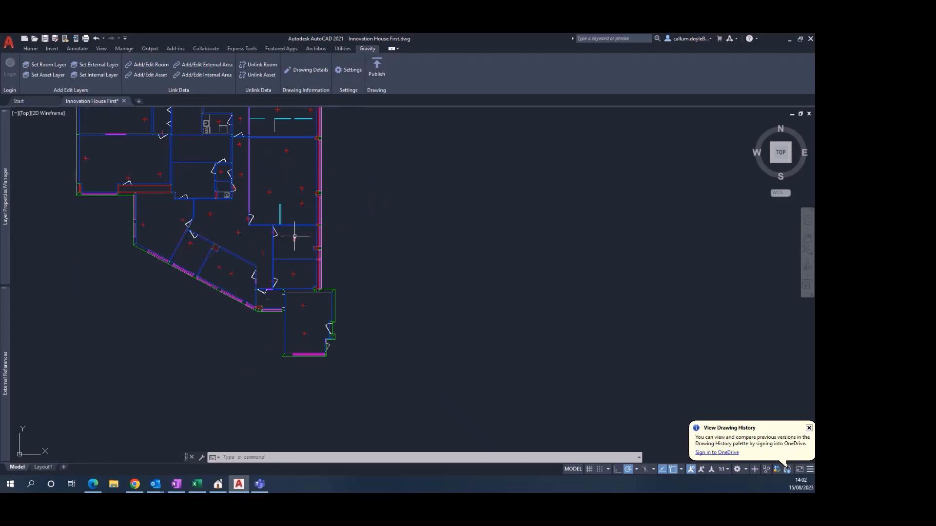
{"action": "mouse_move", "coordinate": [294, 237]}
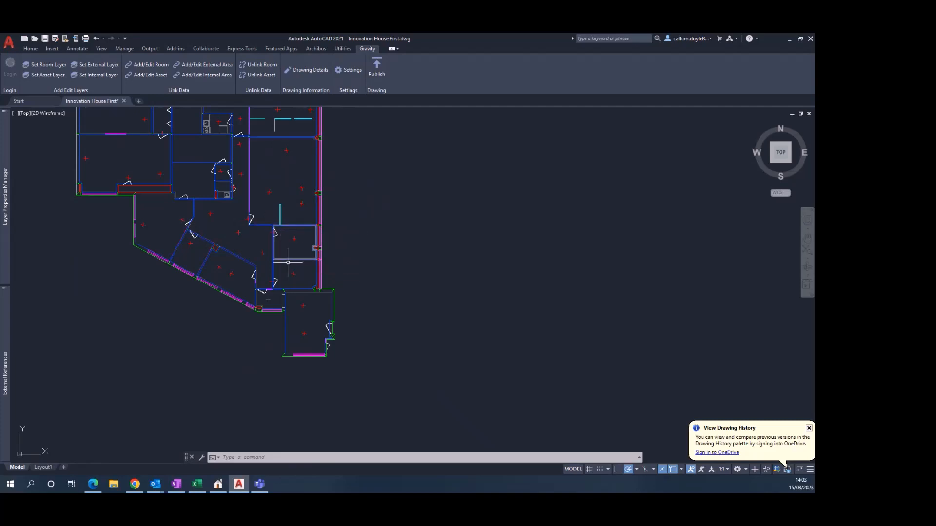
{"action": "mouse_move", "coordinate": [289, 260]}
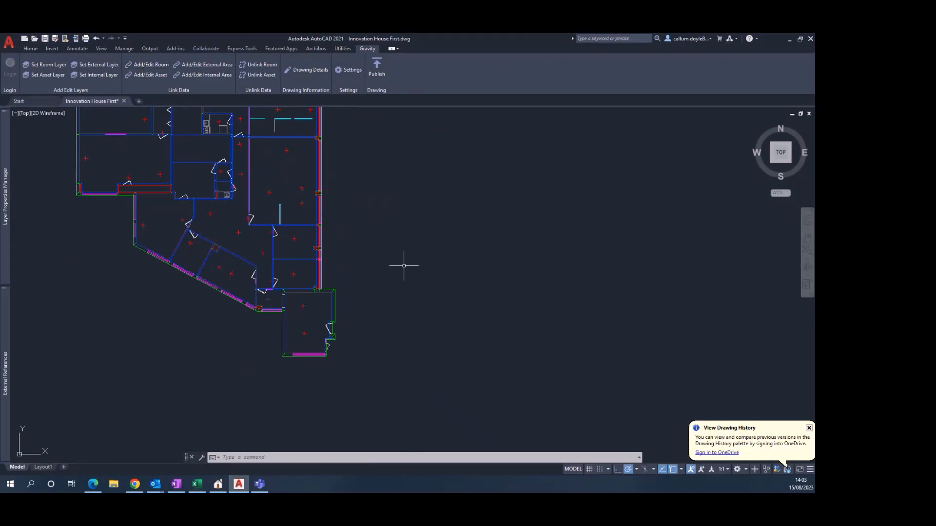
Review the linked room details of the reception at the plan's southern end with Add/Edit Room, and close them without saving
{"action": "left_click", "coordinate": [164, 63]}
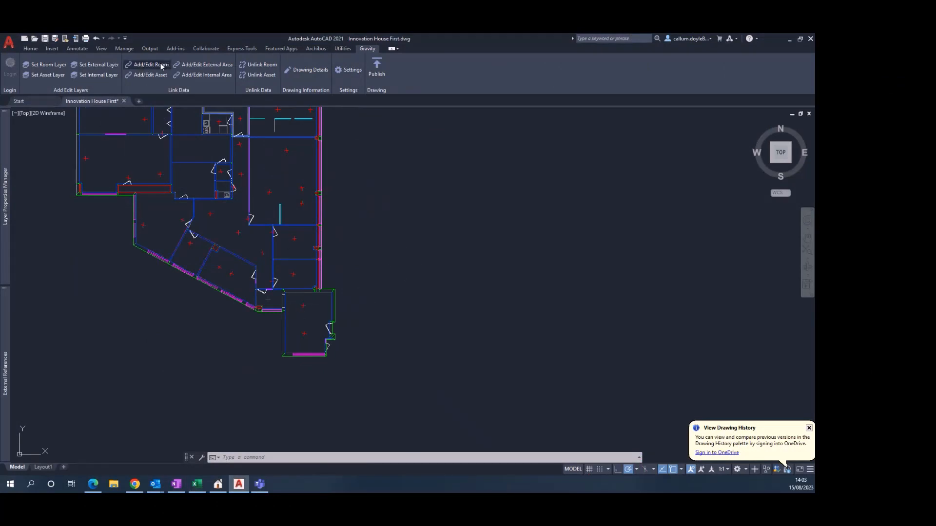
{"action": "left_click", "coordinate": [298, 292]}
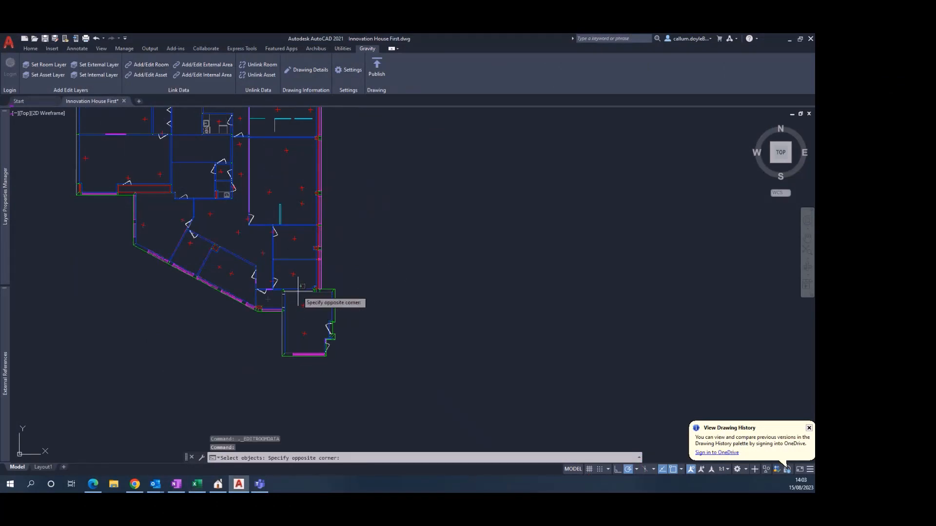
{"action": "left_click", "coordinate": [298, 293]}
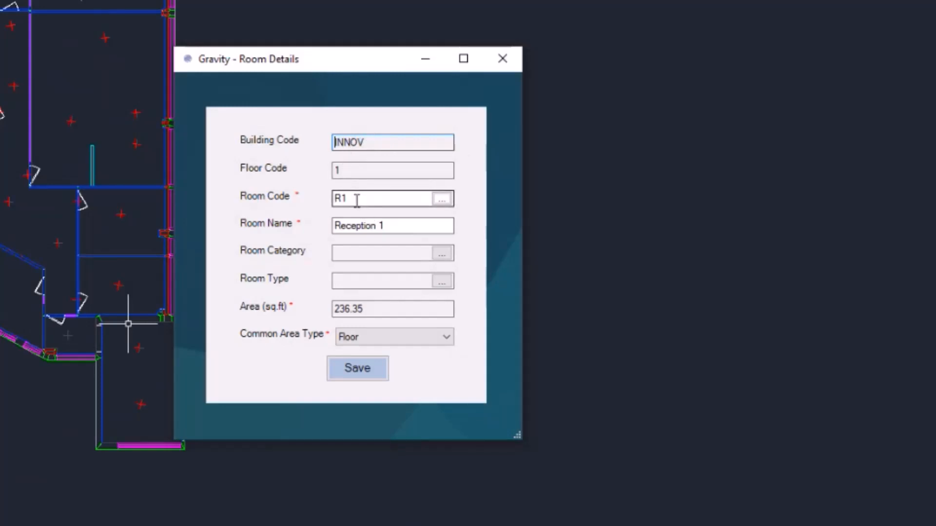
{"action": "left_click", "coordinate": [379, 225]}
{"action": "type", "text": "1"}
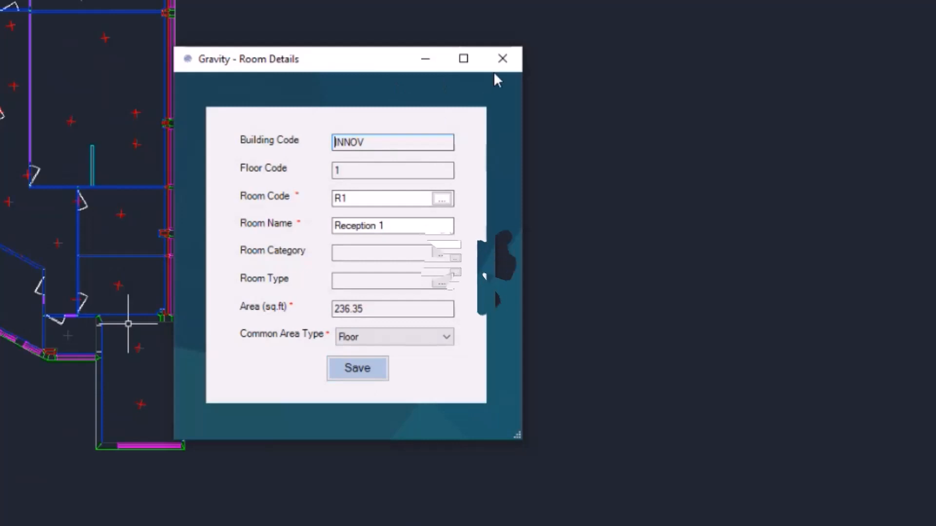
{"action": "left_click", "coordinate": [503, 58]}
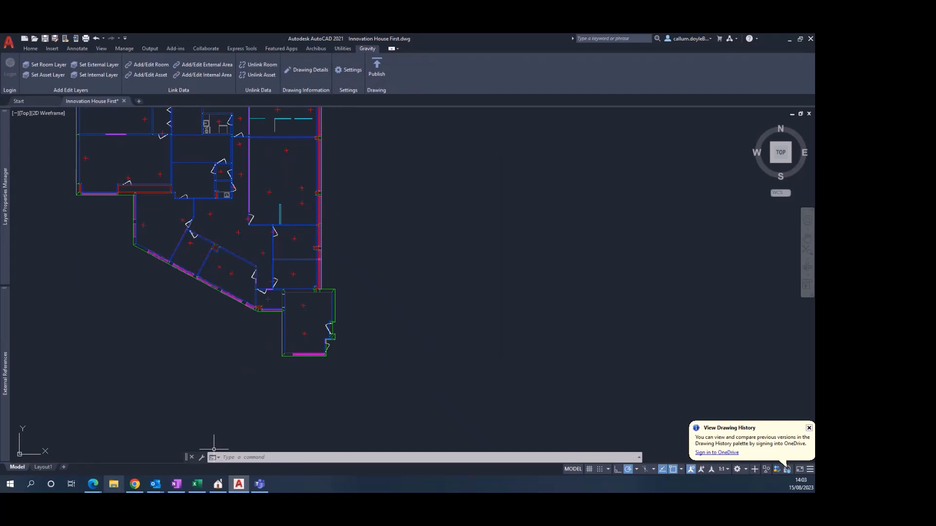
Switch to Gravity in the browser and open Manage Locations from the Facilities Helpdesk background data
{"action": "left_click", "coordinate": [93, 485]}
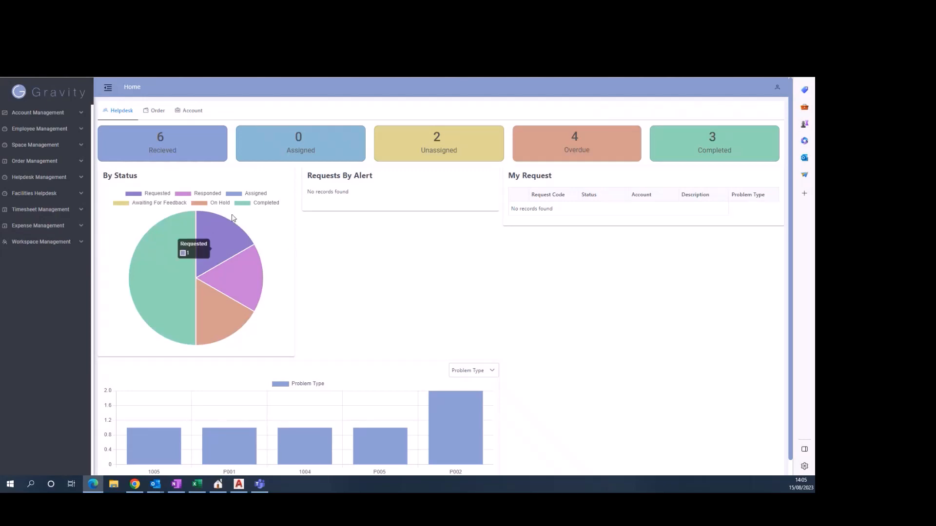
{"action": "left_click", "coordinate": [82, 194]}
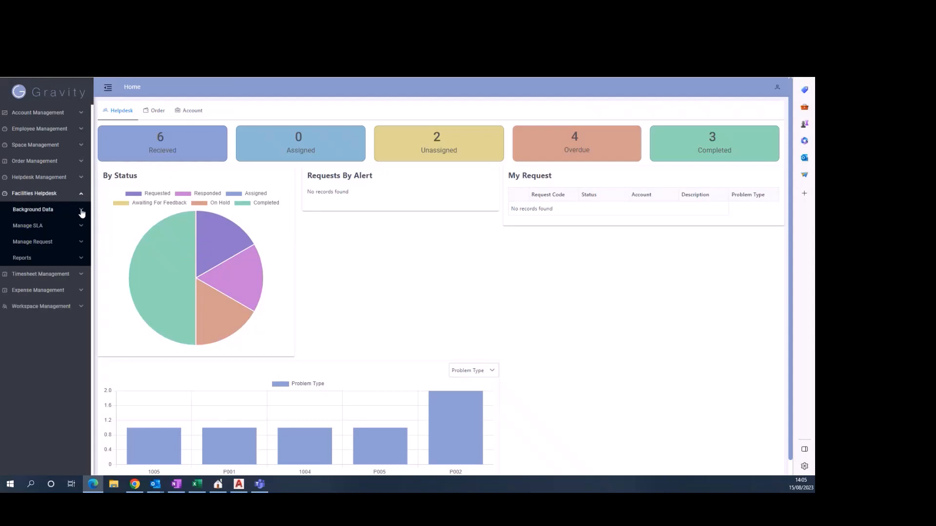
{"action": "left_click", "coordinate": [81, 211]}
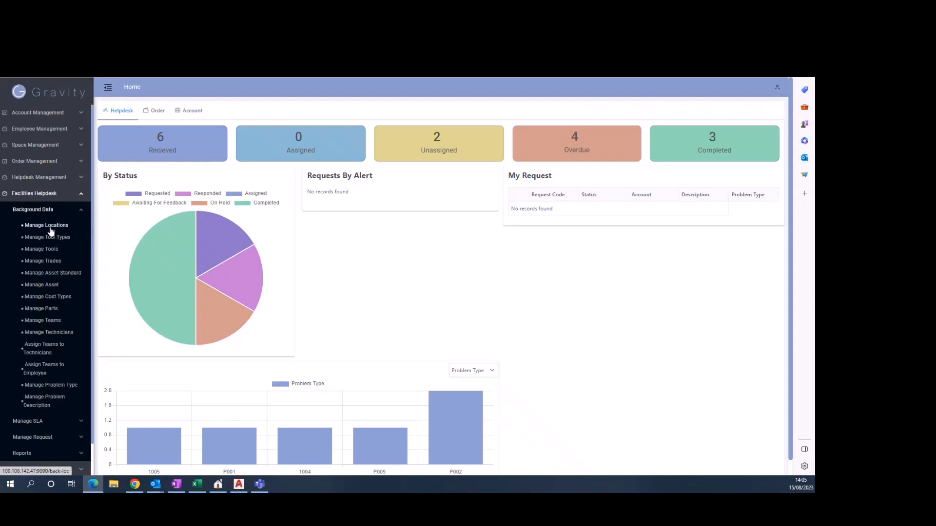
{"action": "left_click", "coordinate": [47, 225]}
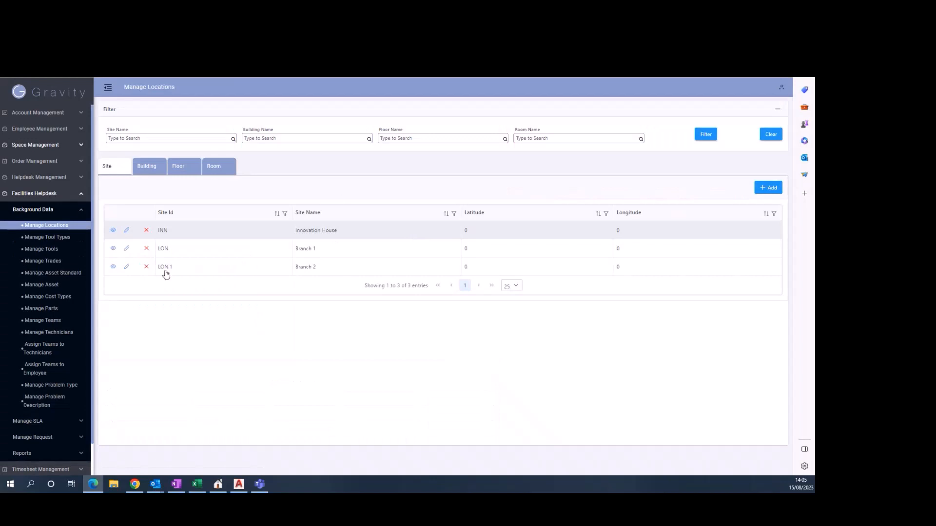
Drill down through the Innovation House site and building to floor code 1 and review the room list with categories, types and areas
{"action": "left_click", "coordinate": [312, 234]}
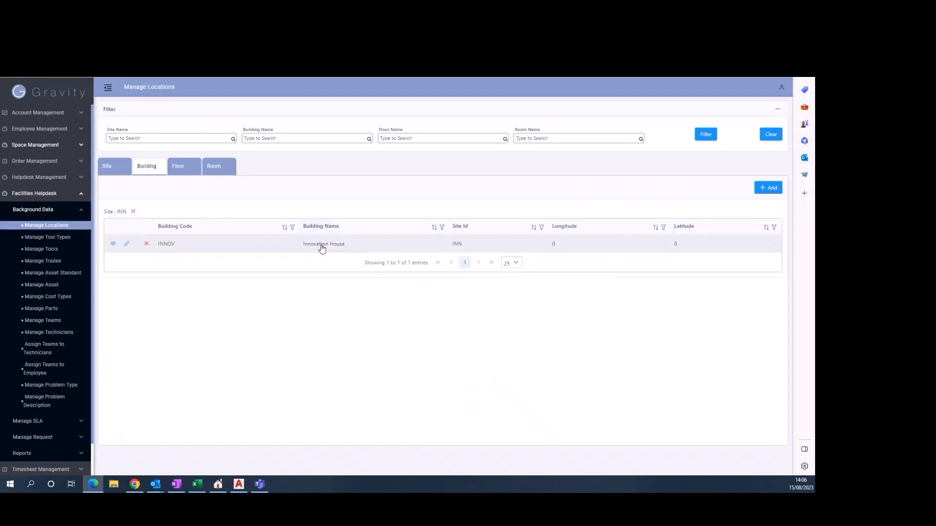
{"action": "left_click", "coordinate": [322, 247]}
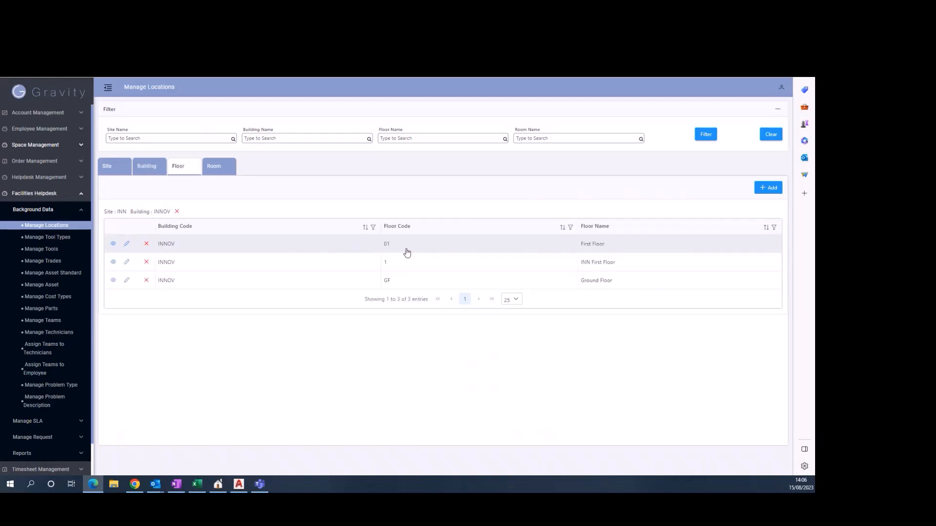
{"action": "left_click", "coordinate": [220, 265]}
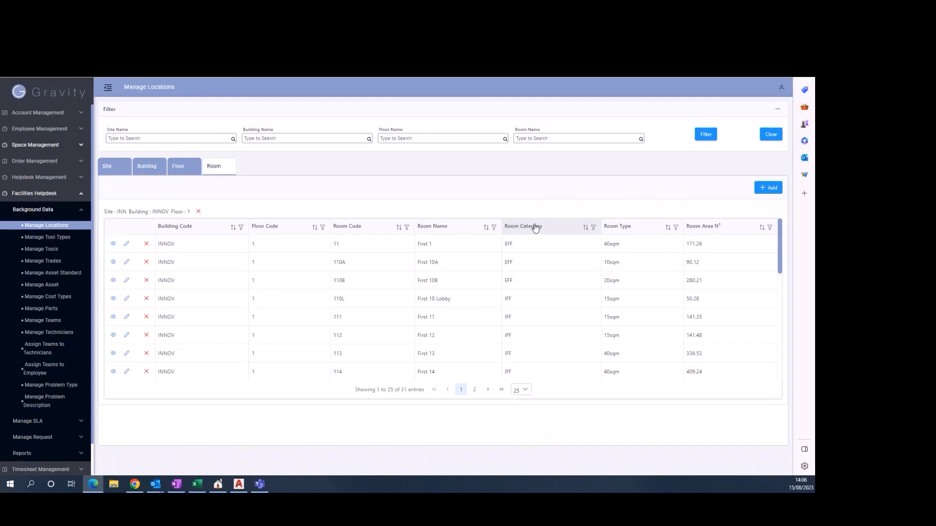
{"action": "scroll", "coordinate": [411, 323], "scroll_direction": "down", "scroll_amount": 1}
{"action": "scroll", "coordinate": [412, 322], "scroll_direction": "down", "scroll_amount": 3}
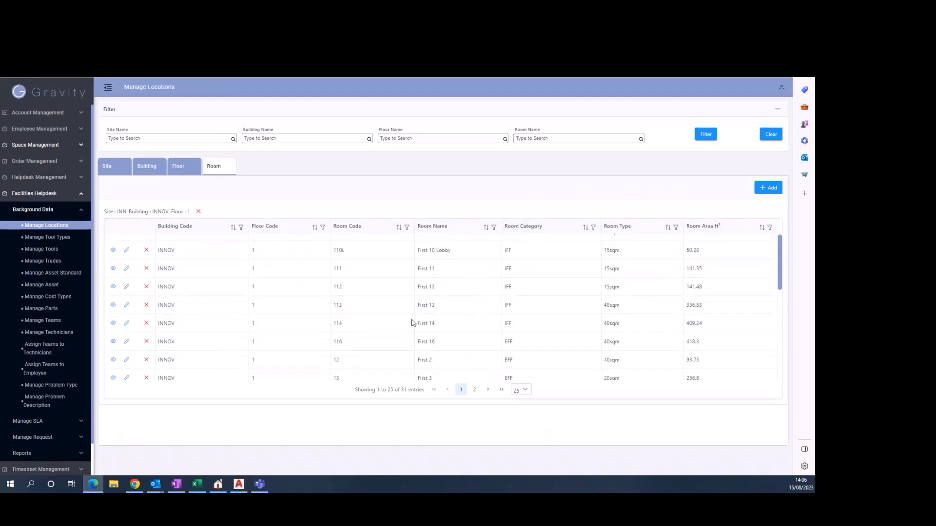
{"action": "scroll", "coordinate": [412, 322], "scroll_direction": "down", "scroll_amount": 4}
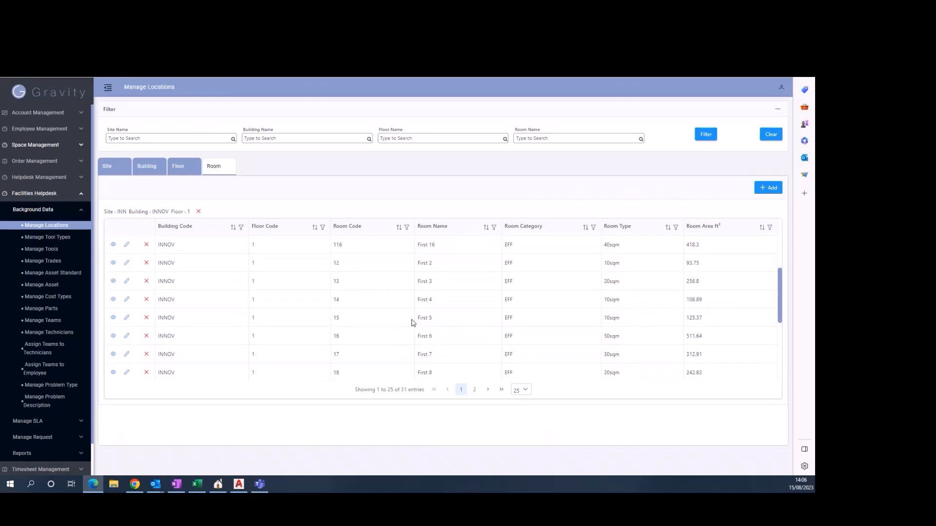
{"action": "scroll", "coordinate": [412, 323], "scroll_direction": "up", "scroll_amount": 3}
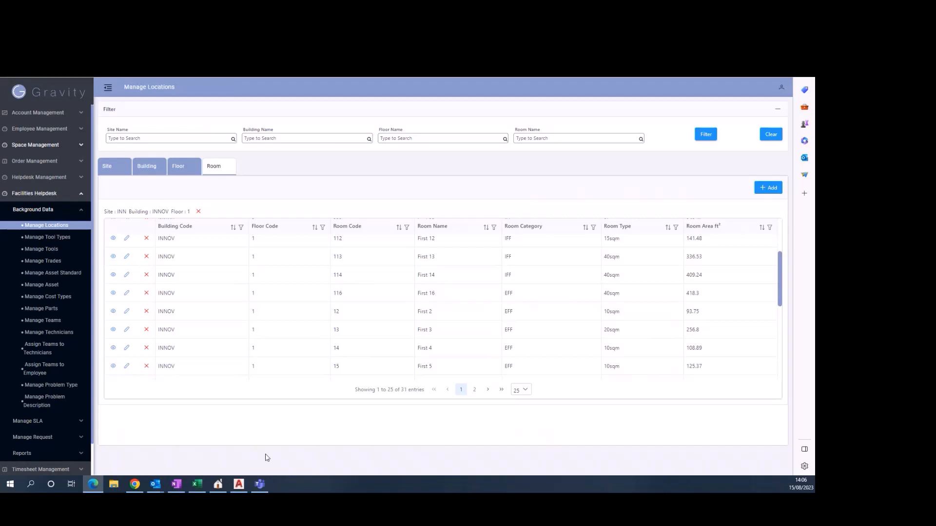
Switch back to AutoCAD and check the room details of the middle room in the west wing, closing them without saving
{"action": "left_click", "coordinate": [238, 484]}
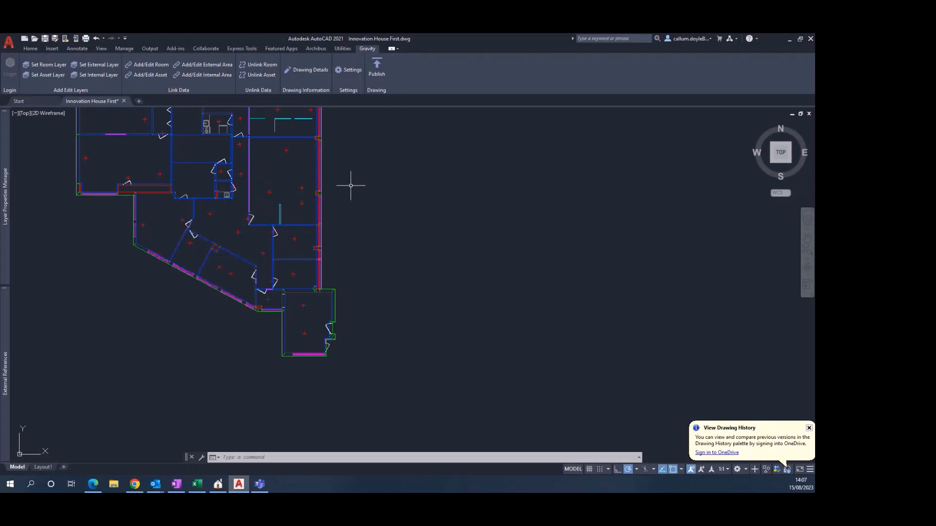
{"action": "mouse_move", "coordinate": [345, 150]}
{"action": "middle_mouse_down"}
{"action": "mouse_move", "coordinate": [370, 414]}
{"action": "mouse_move", "coordinate": [376, 293]}
{"action": "middle_mouse_up"}
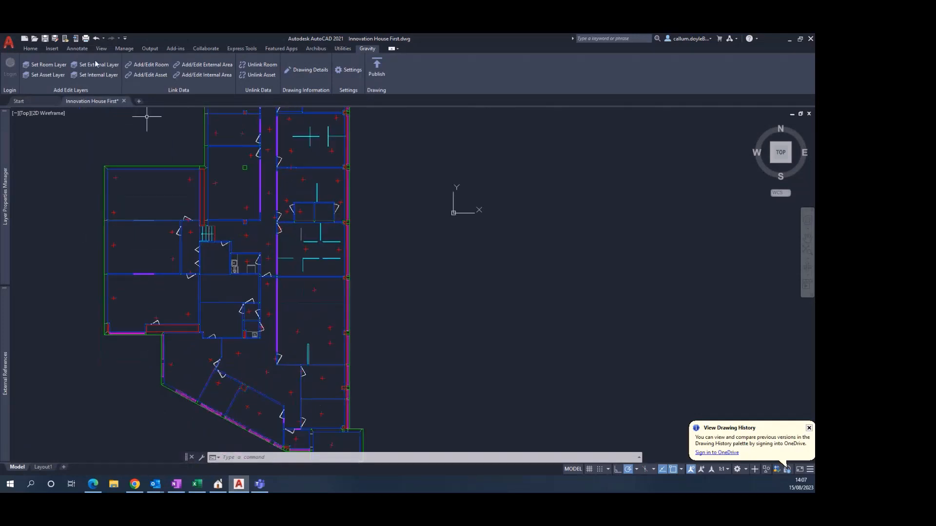
{"action": "left_click", "coordinate": [152, 65]}
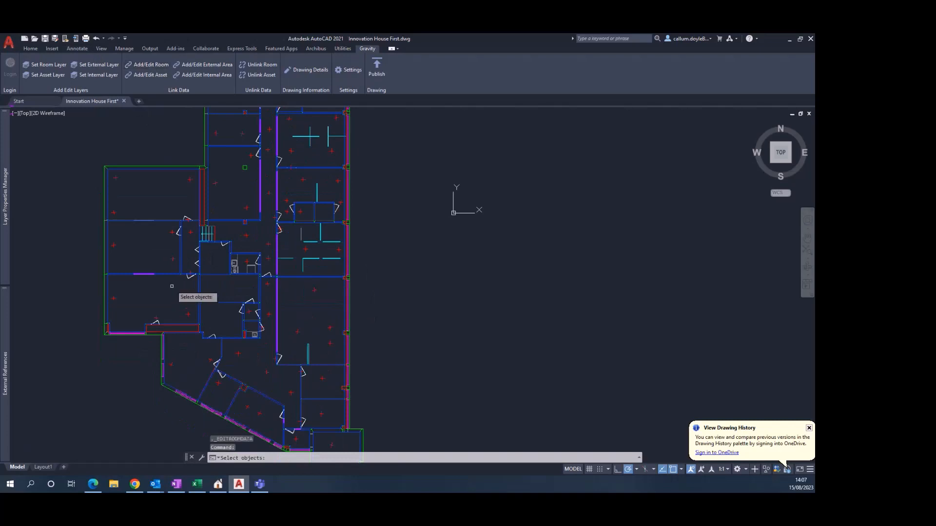
{"action": "left_click", "coordinate": [161, 221]}
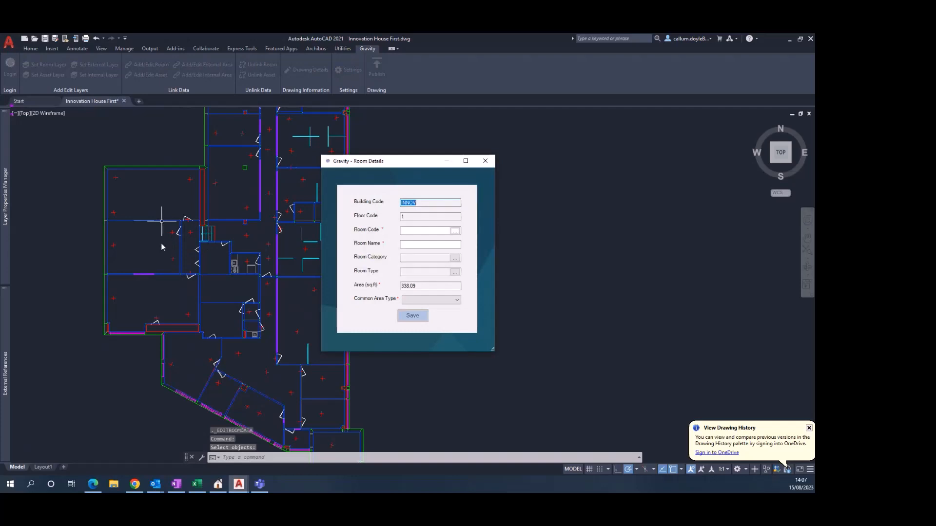
{"action": "left_click", "coordinate": [485, 161]}
Check the room details of the west-wing rooms directly north and south of the middle one, closing each without saving
{"action": "left_click", "coordinate": [149, 64]}
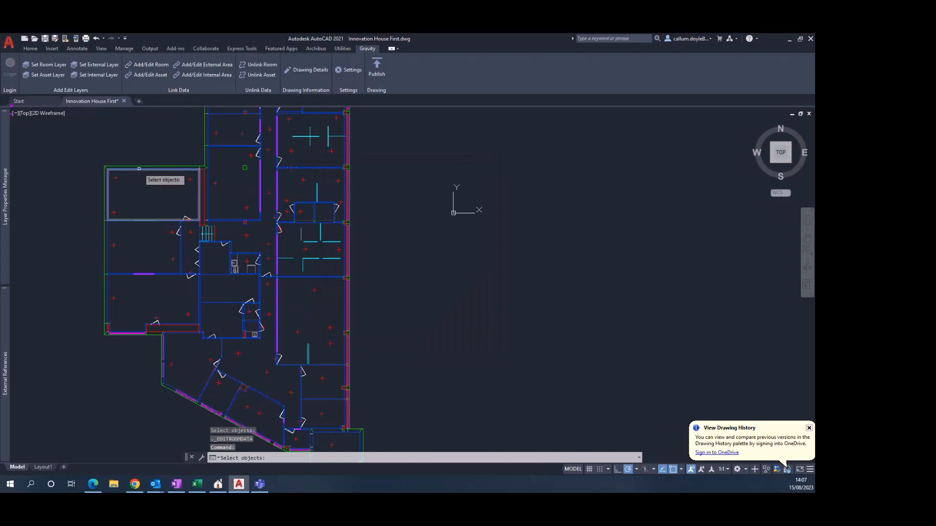
{"action": "left_click", "coordinate": [138, 170]}
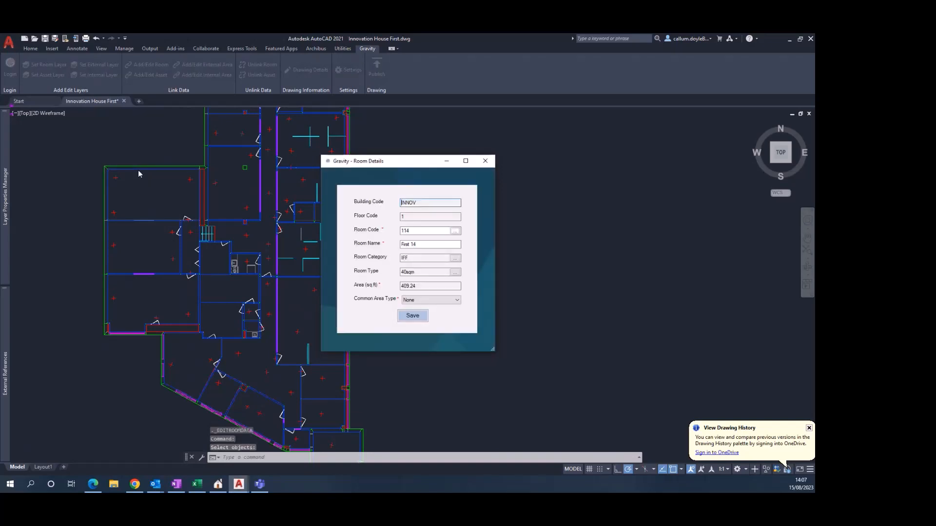
{"action": "left_click", "coordinate": [485, 161]}
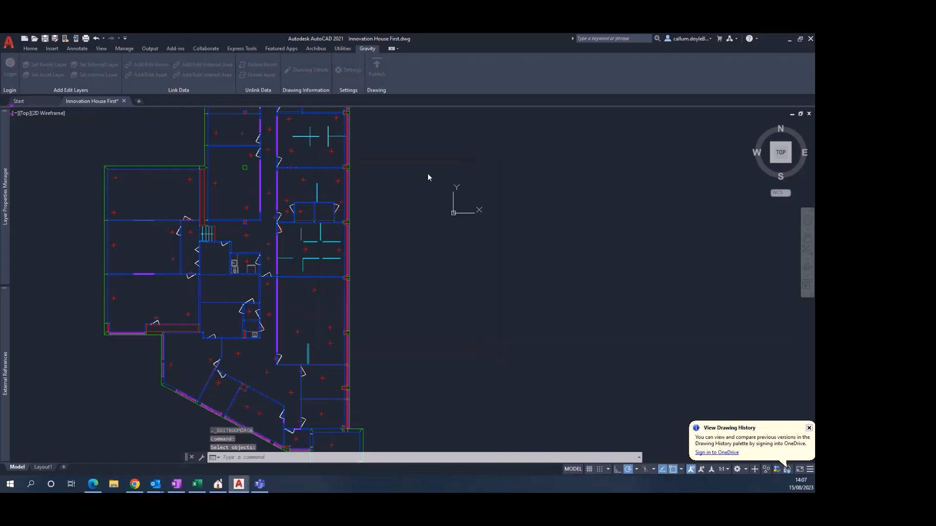
{"action": "left_click", "coordinate": [149, 65]}
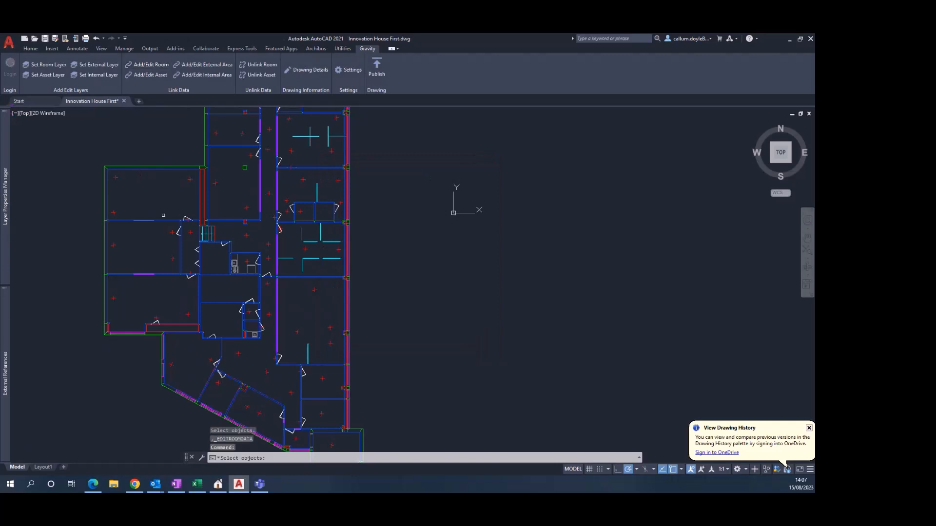
{"action": "left_click", "coordinate": [175, 275]}
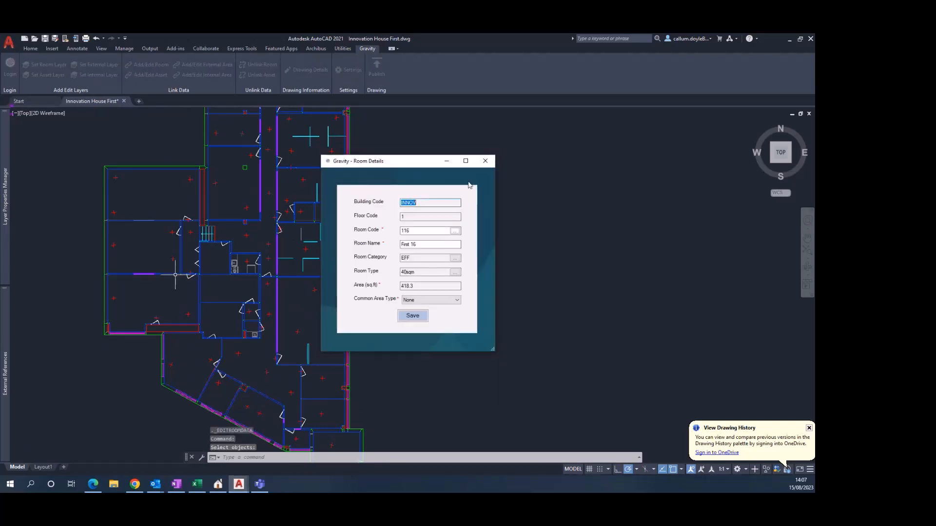
{"action": "left_click", "coordinate": [484, 161]}
Link the middle west-wing room with room code 115, room name First 15 and common area type None, and save it
{"action": "left_click", "coordinate": [150, 65]}
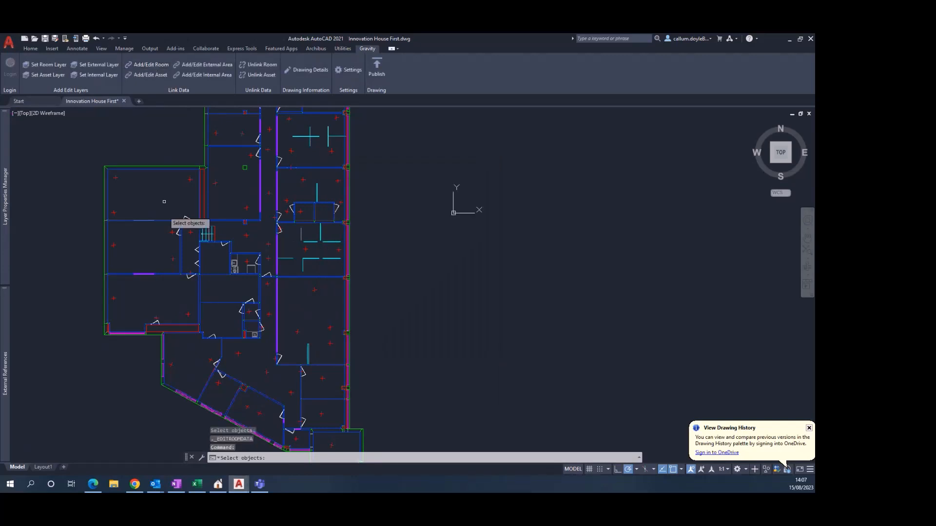
{"action": "left_click", "coordinate": [166, 224]}
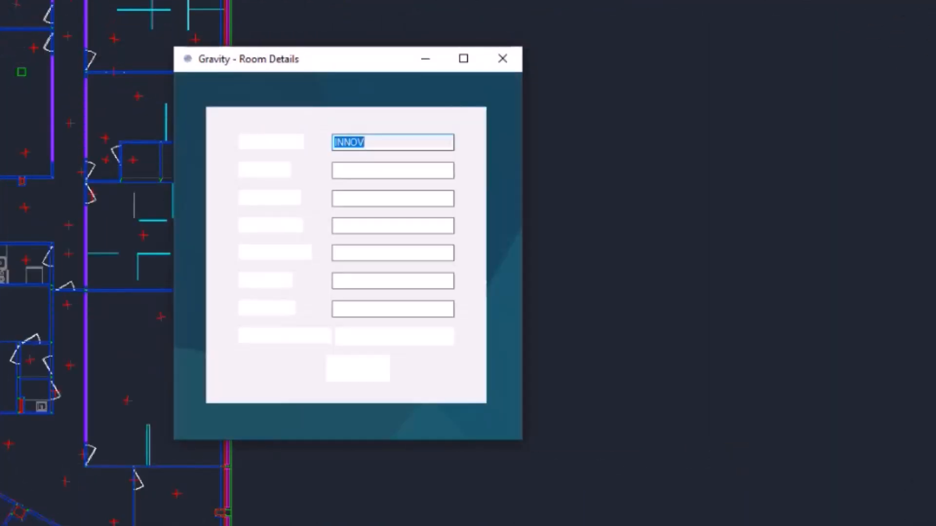
{"action": "left_click", "coordinate": [390, 200]}
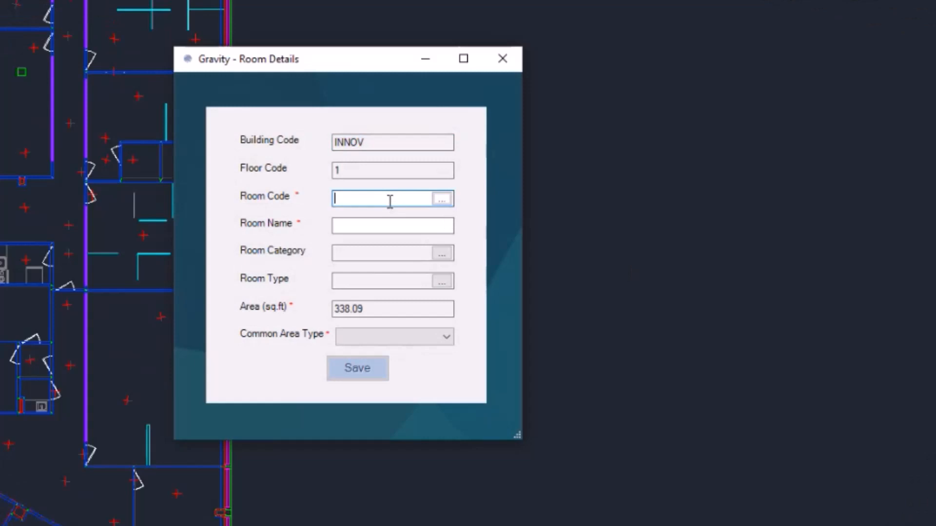
{"action": "type", "text": "115"}
{"action": "left_click", "coordinate": [363, 229]}
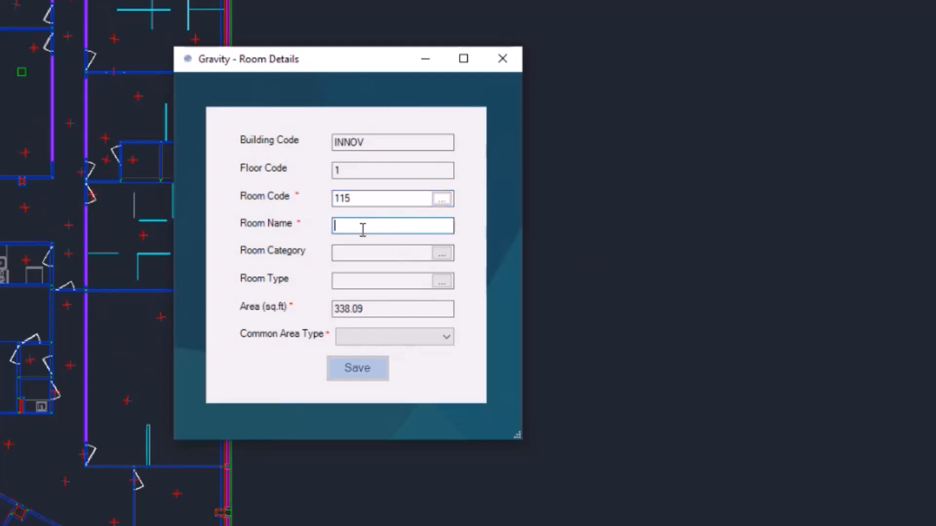
{"action": "type", "text": "First 15"}
{"action": "left_click", "coordinate": [400, 340]}
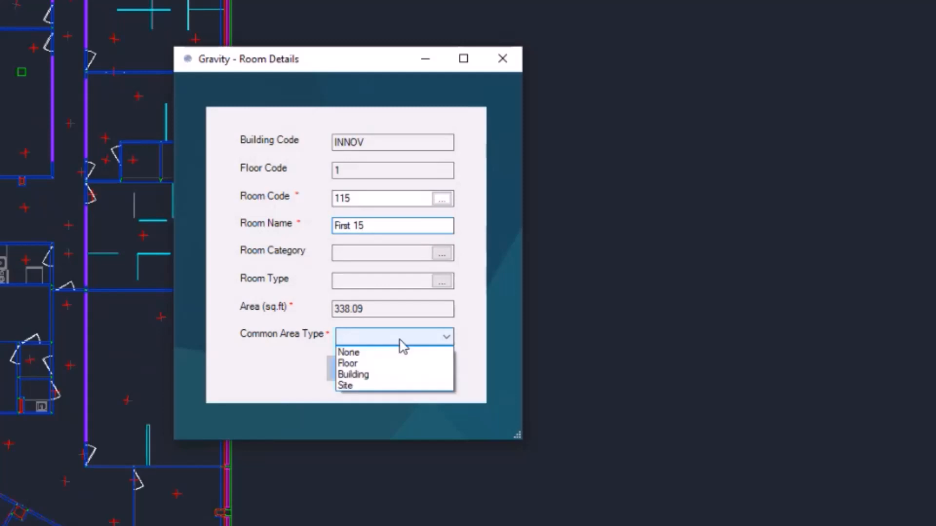
{"action": "left_click", "coordinate": [383, 353]}
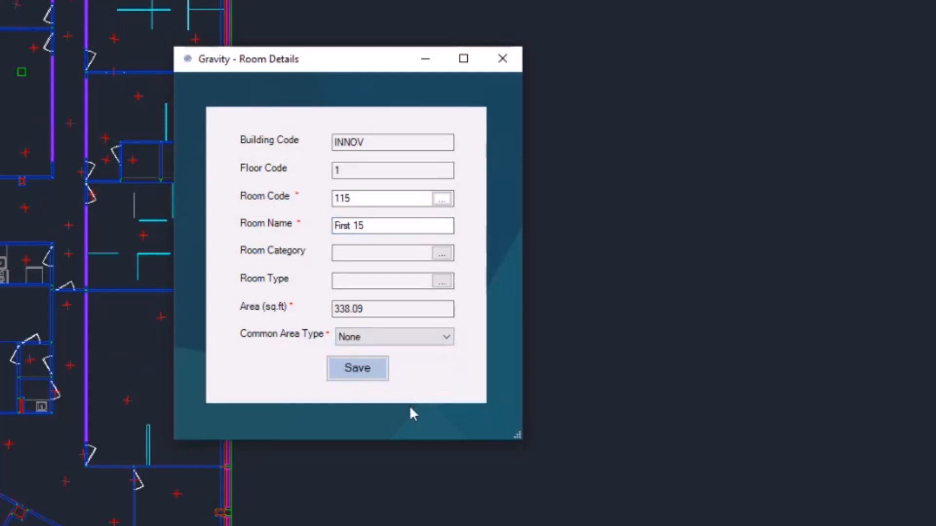
{"action": "left_click", "coordinate": [373, 378]}
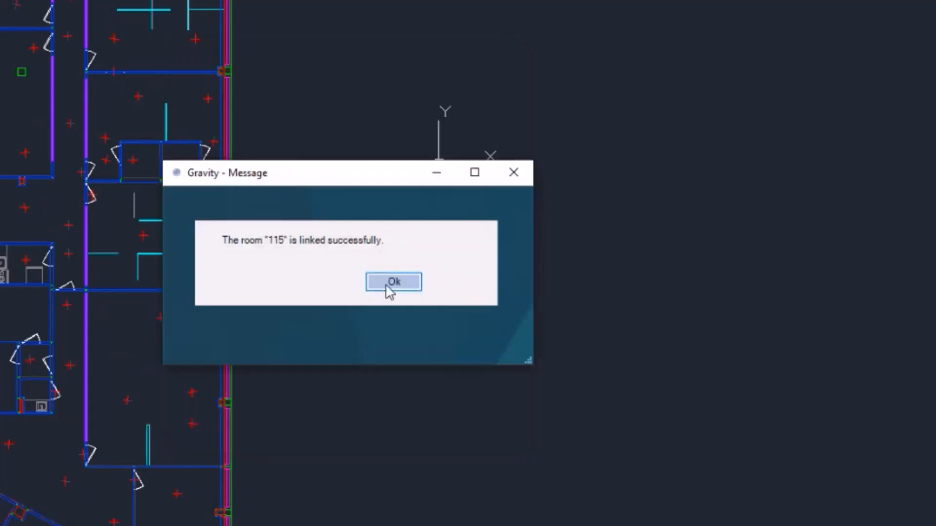
{"action": "left_click", "coordinate": [392, 284]}
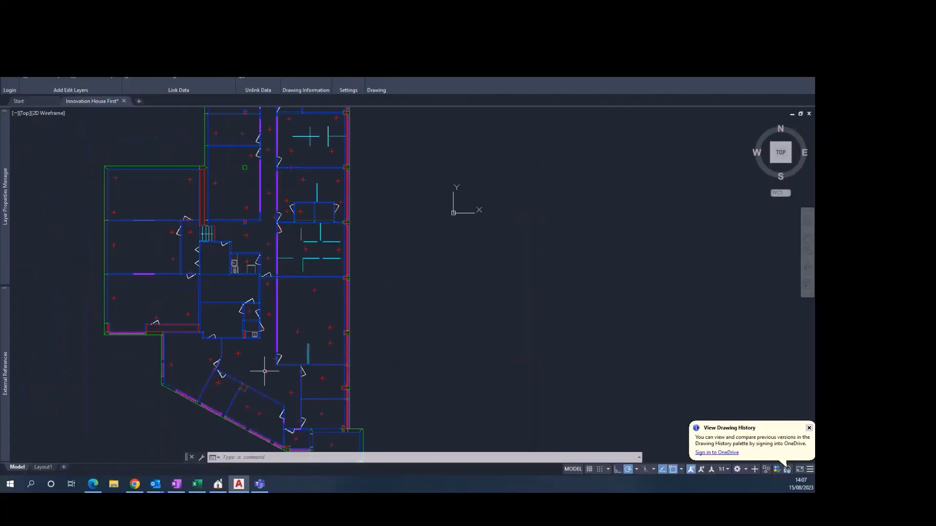
Switch to Gravity in the browser, reload the room list of floor code 1 and find room 115
{"action": "left_click", "coordinate": [92, 485]}
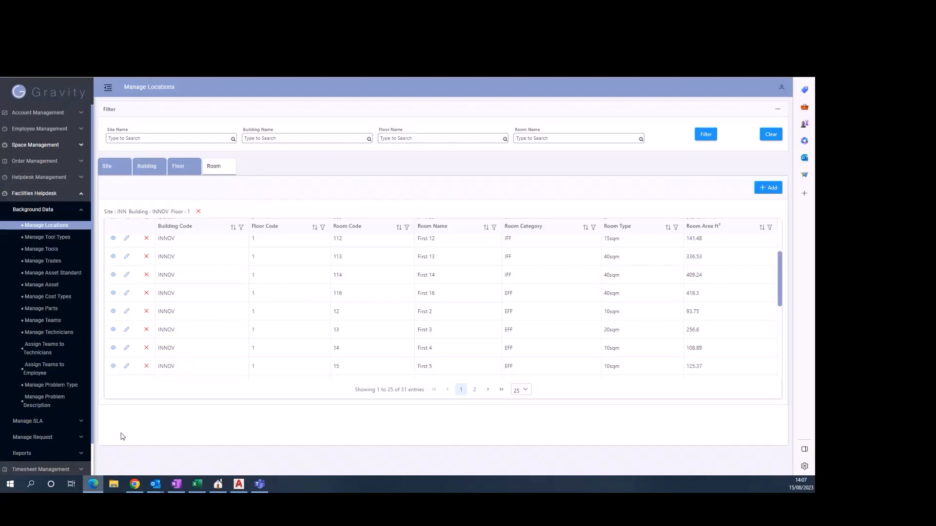
{"action": "left_click", "coordinate": [181, 168]}
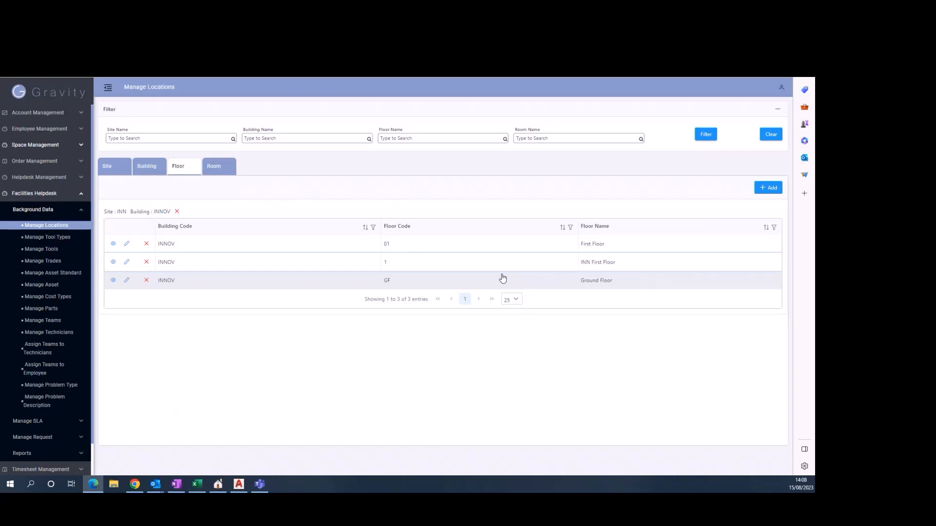
{"action": "double_click", "coordinate": [170, 264]}
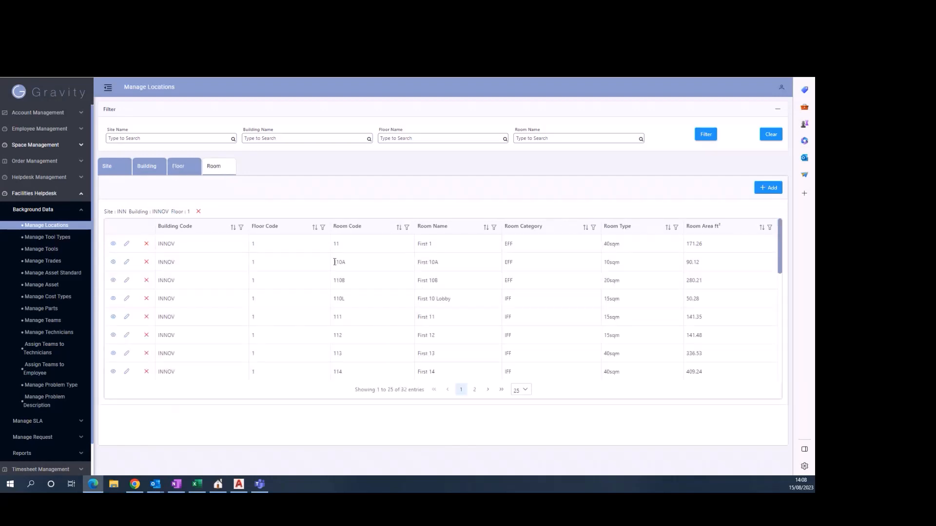
{"action": "scroll", "coordinate": [395, 282], "scroll_direction": "down", "scroll_amount": 3}
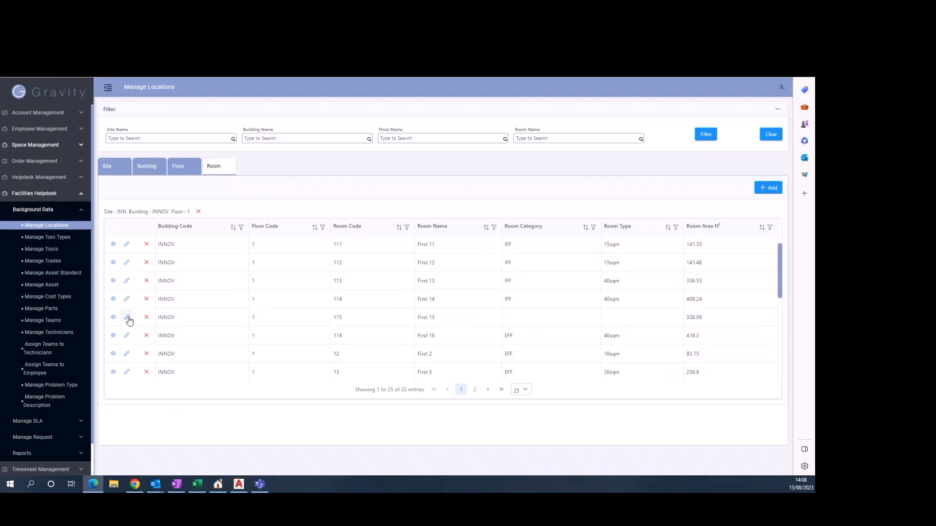
Edit room 115, setting its category to IFF - Internal Office, First Floor, No Windows and its type to 40sqm
{"action": "left_click", "coordinate": [130, 318]}
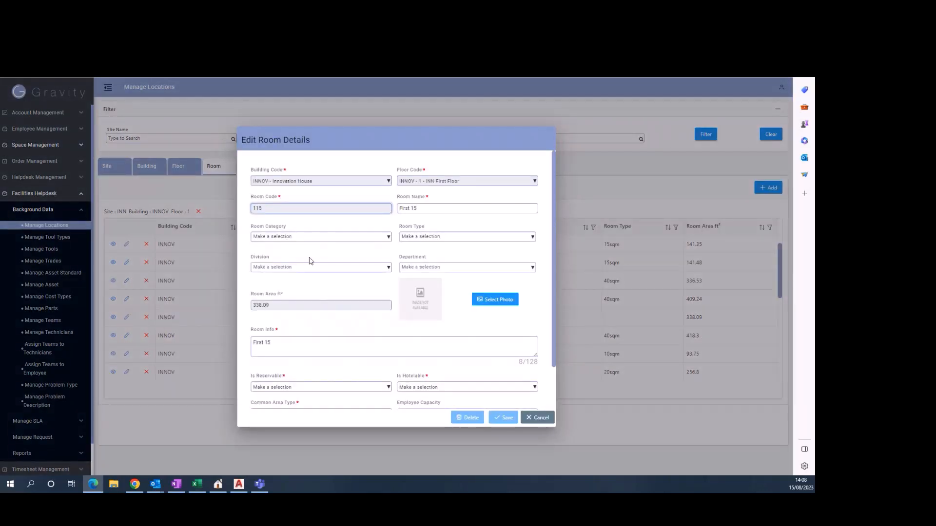
{"action": "left_click", "coordinate": [302, 237]}
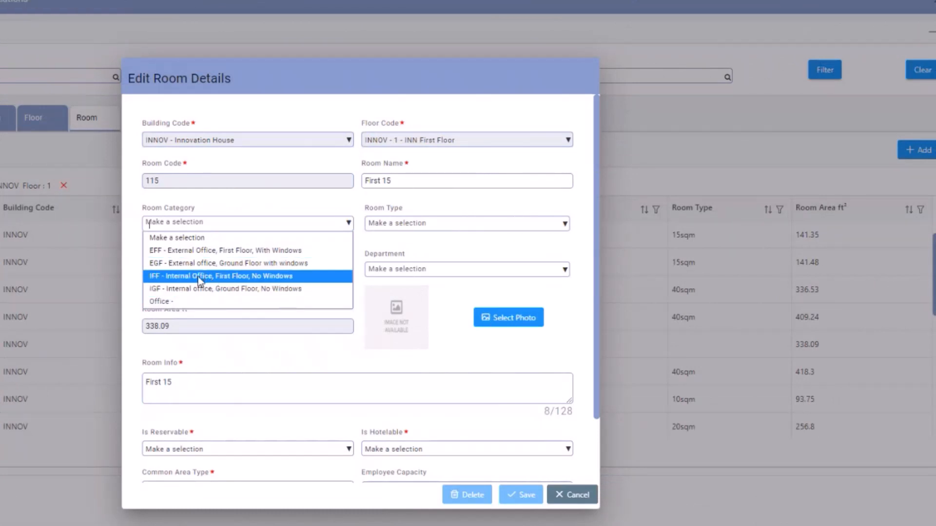
{"action": "left_click", "coordinate": [206, 279]}
{"action": "left_click", "coordinate": [389, 225]}
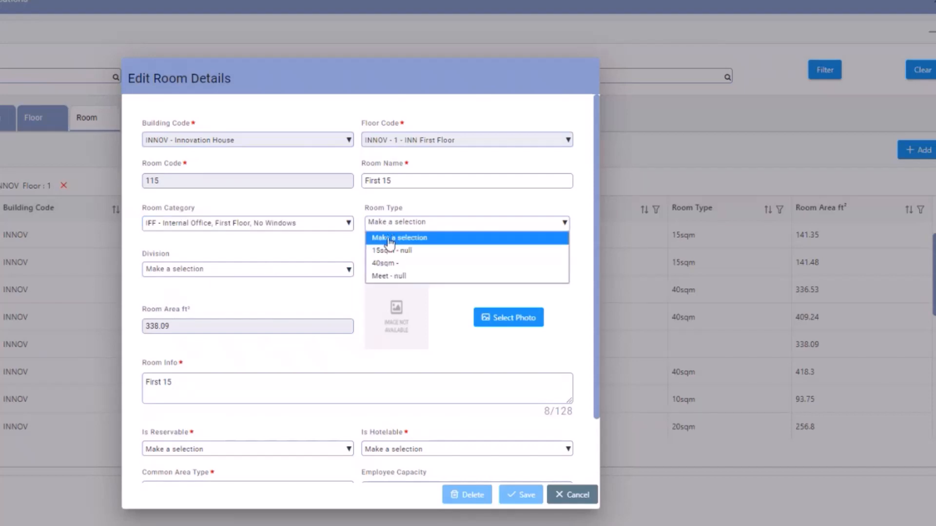
{"action": "left_click", "coordinate": [384, 263]}
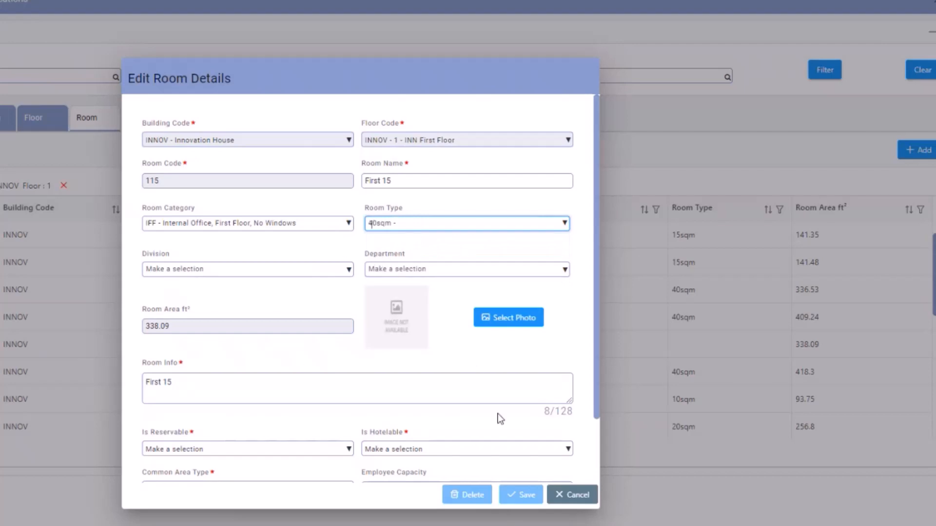
Set both Is Reservable and Is Hotelable to No for room 115 and save the room details
{"action": "left_click", "coordinate": [224, 449]}
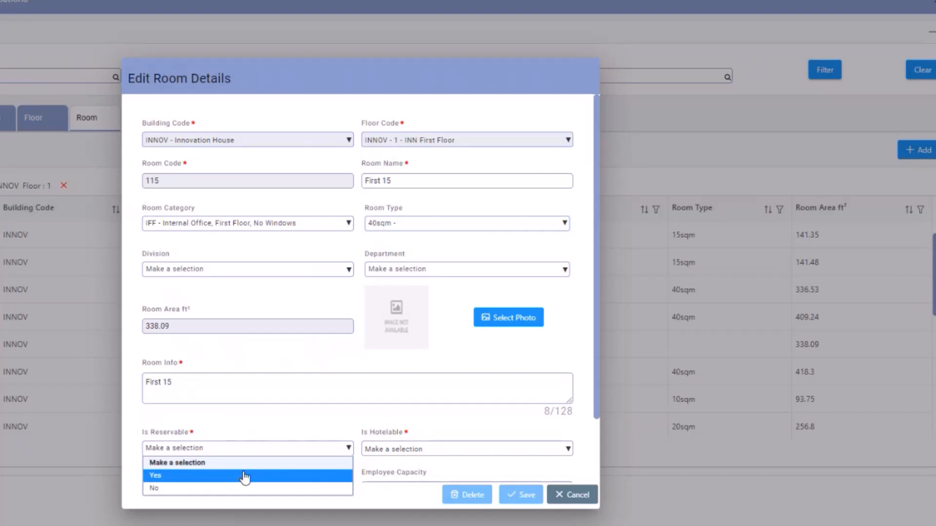
{"action": "left_click", "coordinate": [237, 488]}
{"action": "left_click", "coordinate": [391, 448]}
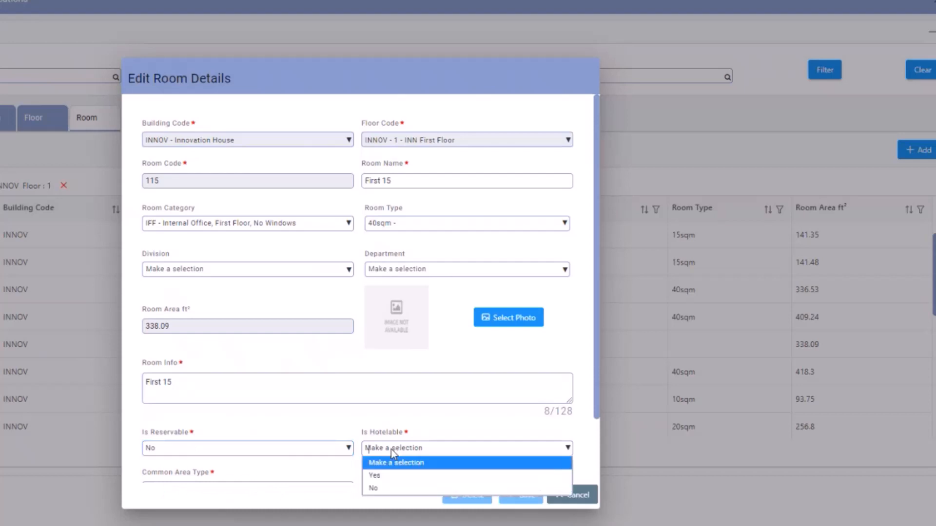
{"action": "left_click", "coordinate": [392, 487]}
{"action": "scroll", "coordinate": [370, 416], "scroll_direction": "down", "scroll_amount": 2}
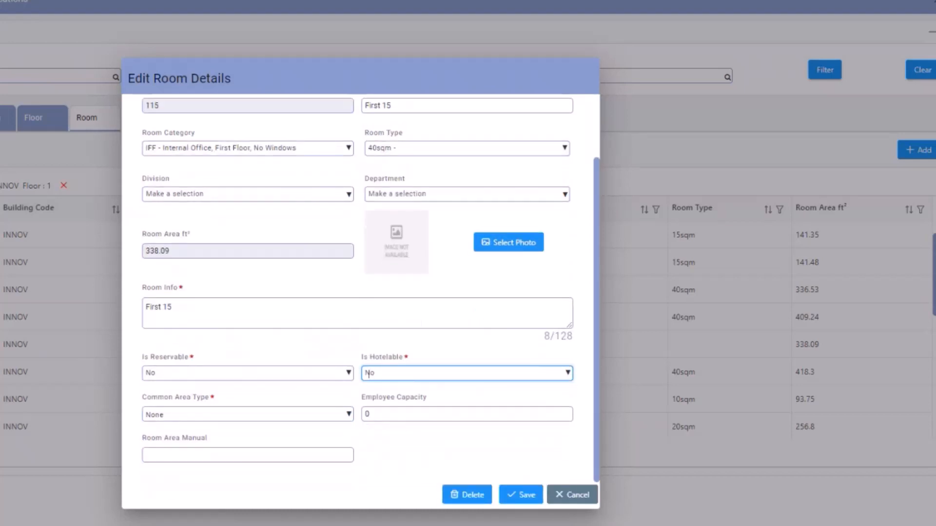
{"action": "left_click", "coordinate": [527, 497]}
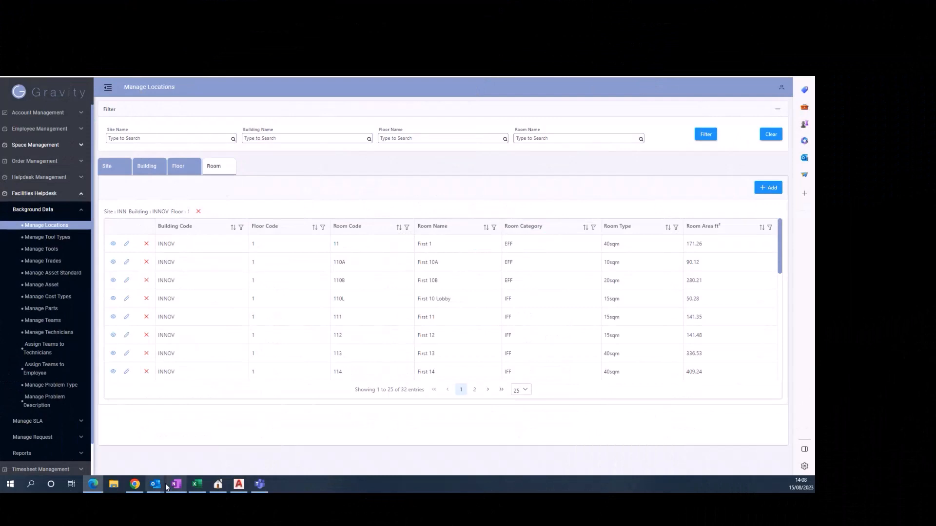
Switch back to AutoCAD and check the category and type in the middle west-wing room's details, closing them without saving
{"action": "left_click", "coordinate": [238, 484]}
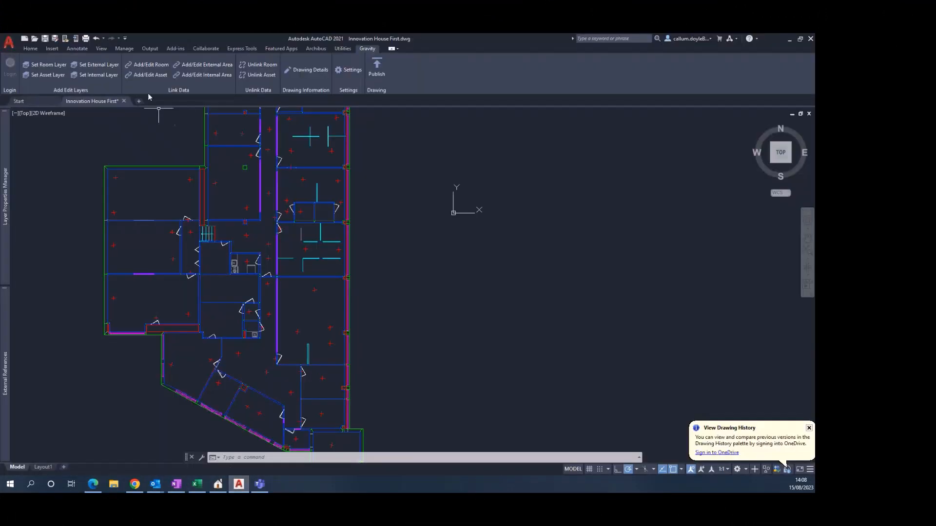
{"action": "left_click", "coordinate": [146, 64]}
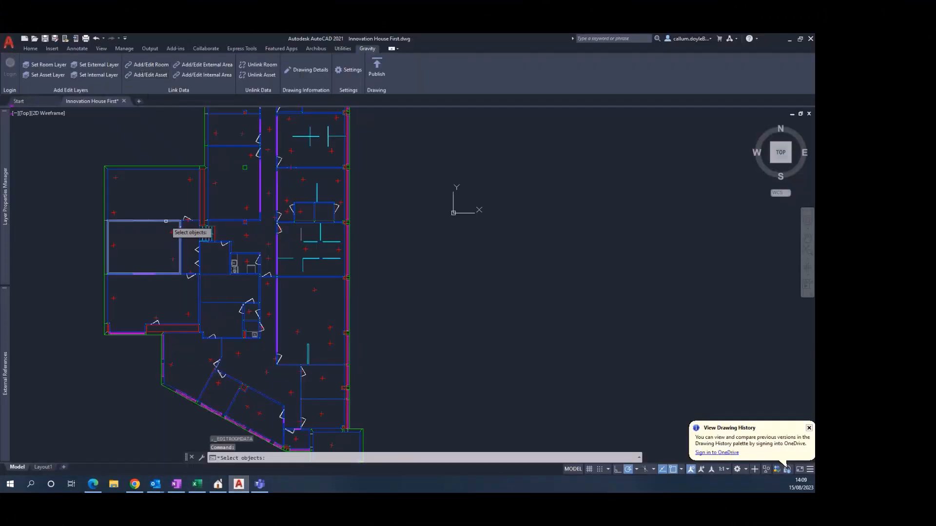
{"action": "left_click", "coordinate": [166, 221]}
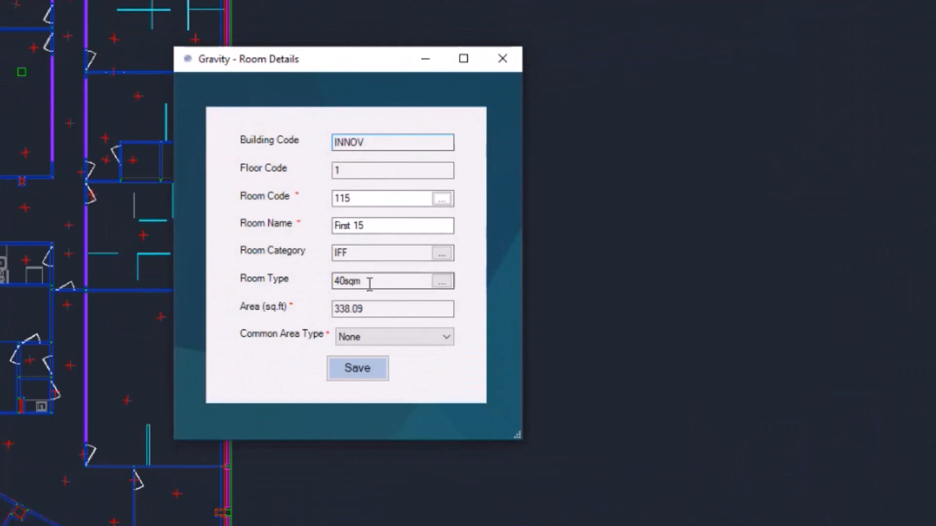
{"action": "left_click", "coordinate": [502, 67]}
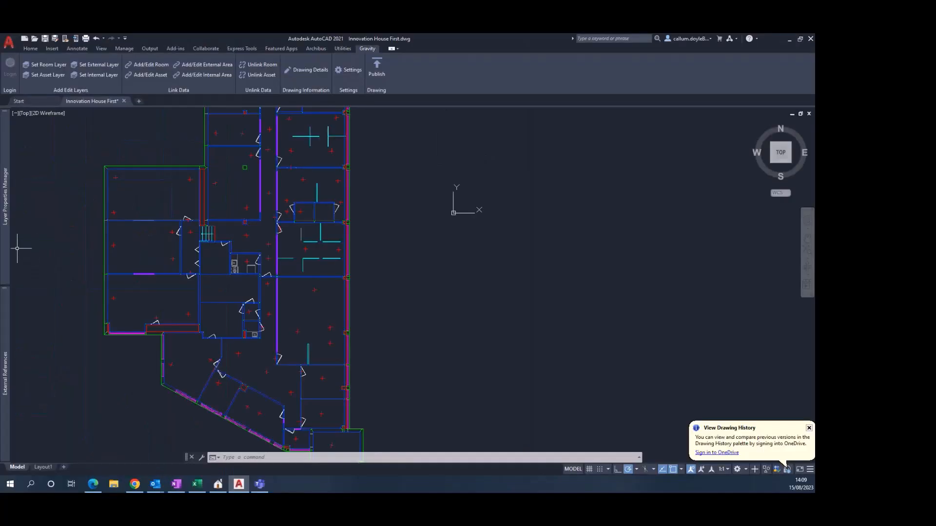
Switch to Gravity, open the Log a Request form and view the requester's location on the floor plan, closing the plan
{"action": "key", "text": "alt+Tab"}
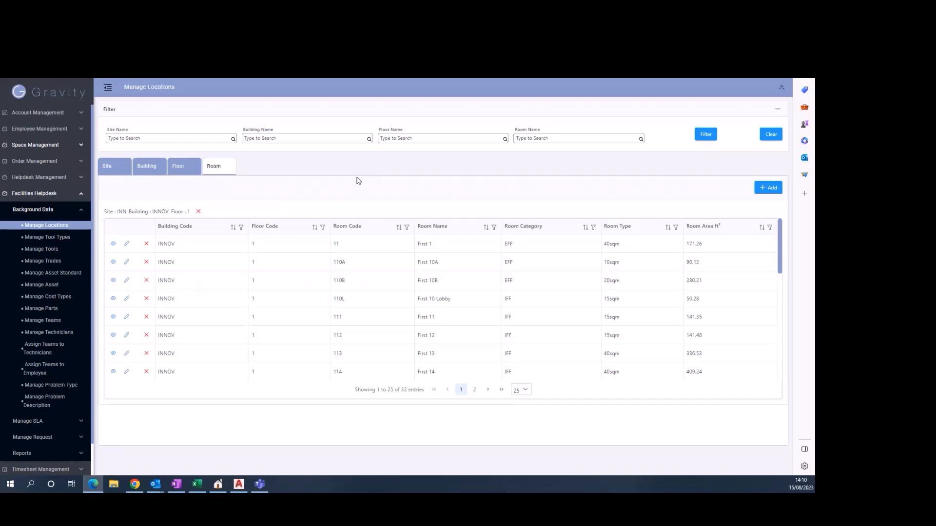
{"action": "scroll", "coordinate": [58, 405], "scroll_direction": "down", "scroll_amount": 2}
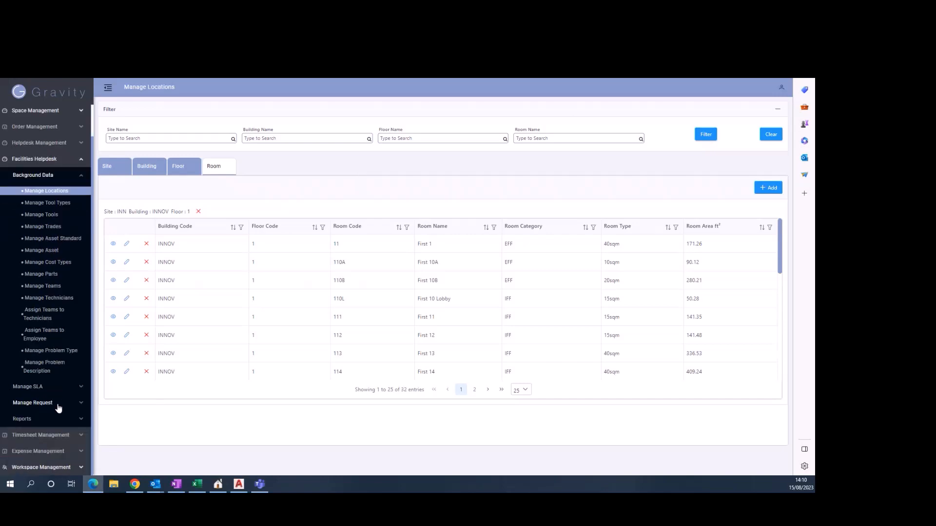
{"action": "left_click", "coordinate": [57, 405]}
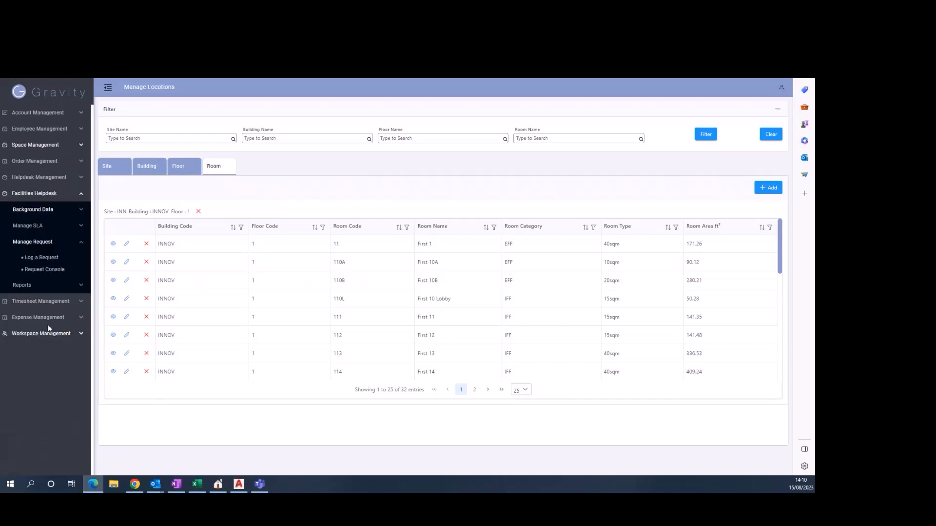
{"action": "left_click", "coordinate": [42, 257]}
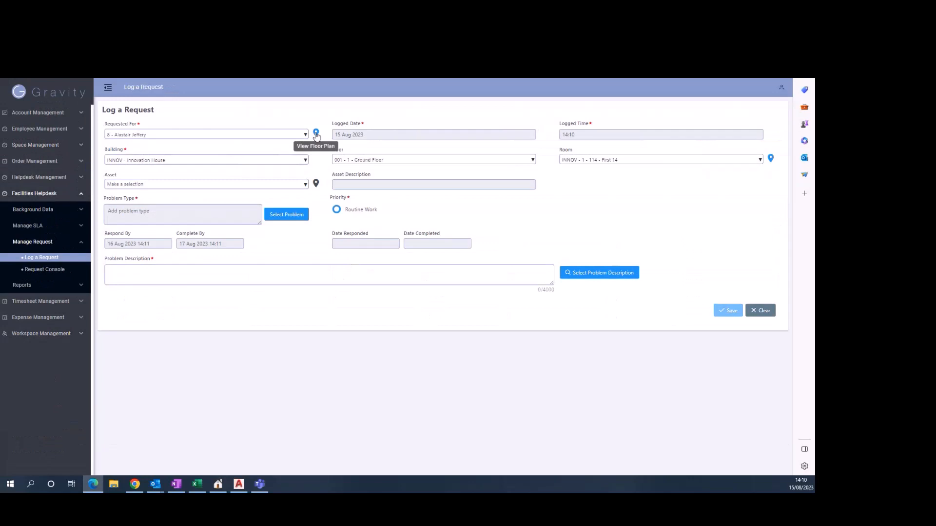
{"action": "left_click", "coordinate": [316, 134]}
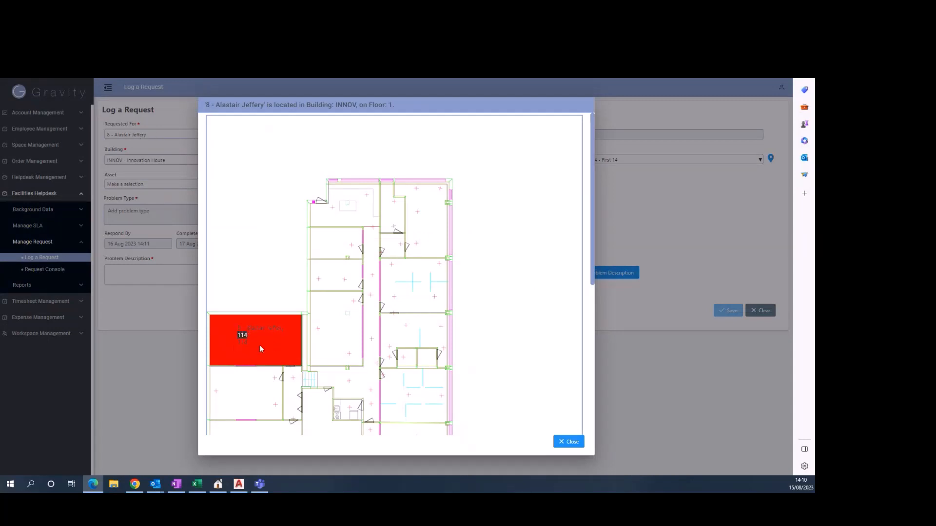
{"action": "left_click", "coordinate": [560, 446]}
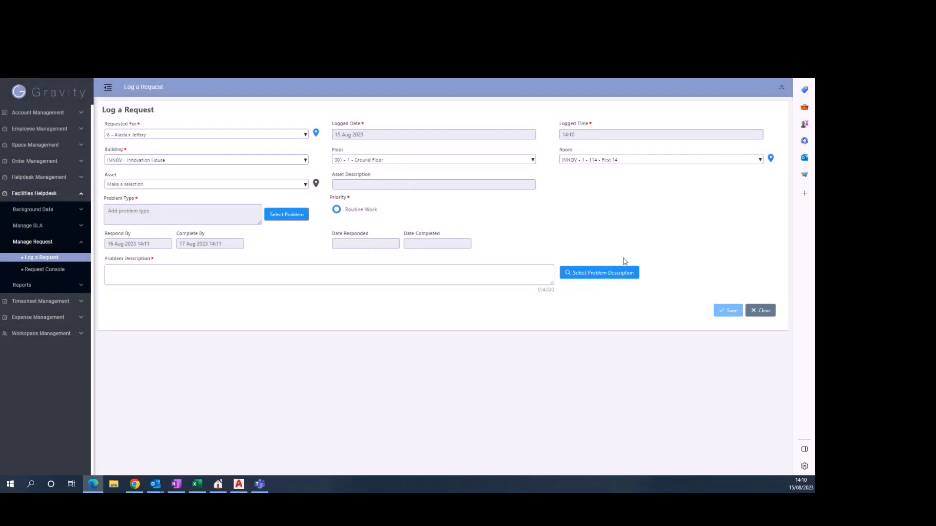
Set the request's room to INNOV - 1 - 17 - First 7, view its location on the floor plan and close the plan
{"action": "left_click", "coordinate": [759, 159]}
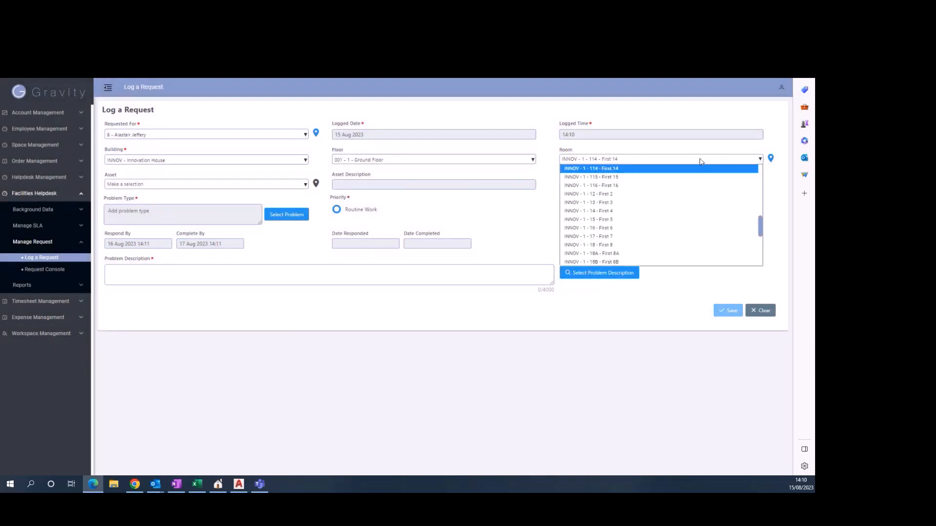
{"action": "left_click", "coordinate": [619, 237]}
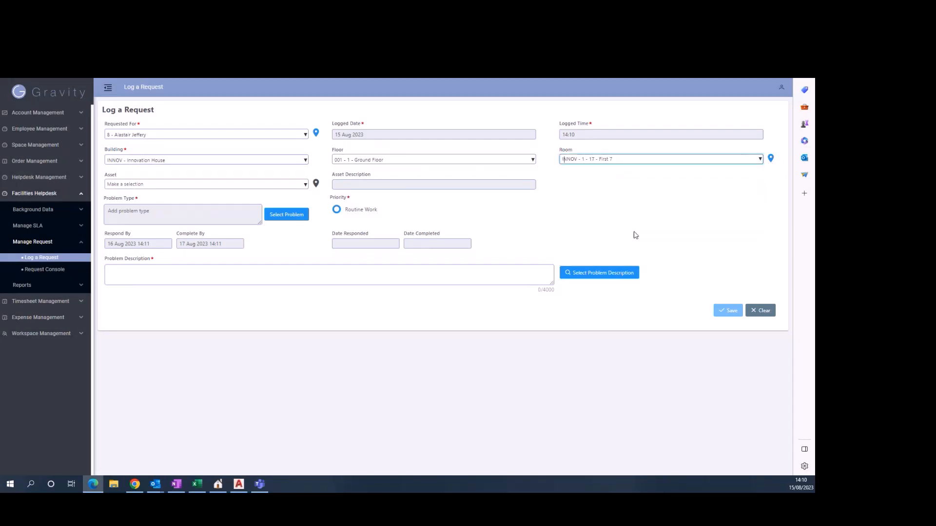
{"action": "left_click", "coordinate": [770, 159]}
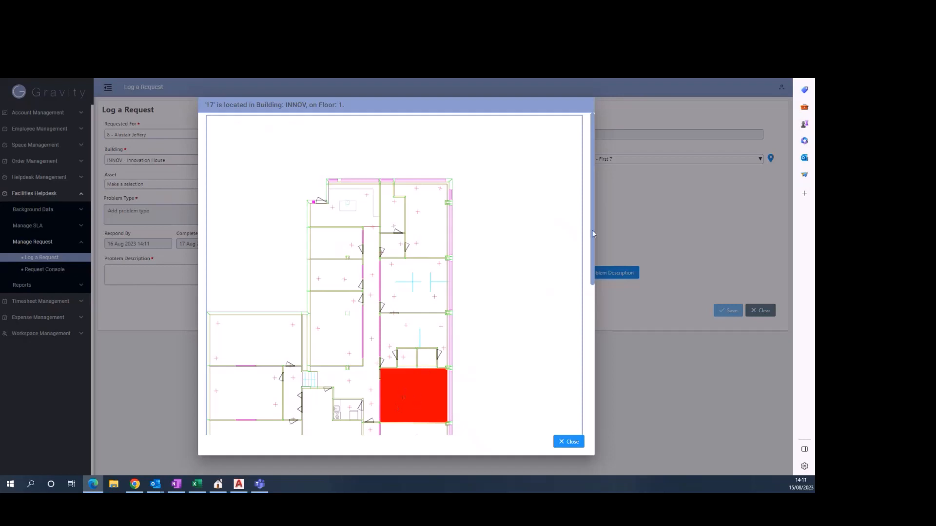
{"action": "left_click_drag", "start_coordinate": [592, 231], "coordinate": [590, 297]}
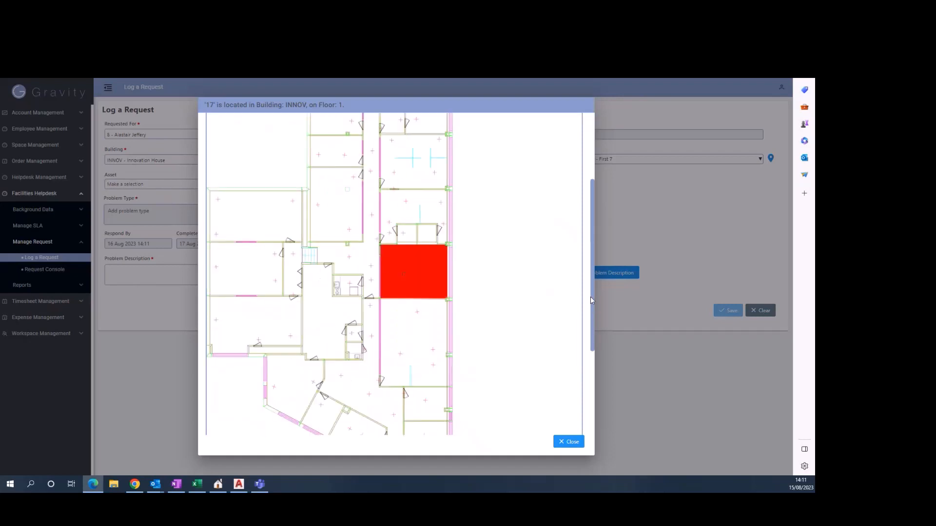
{"action": "left_click", "coordinate": [568, 441]}
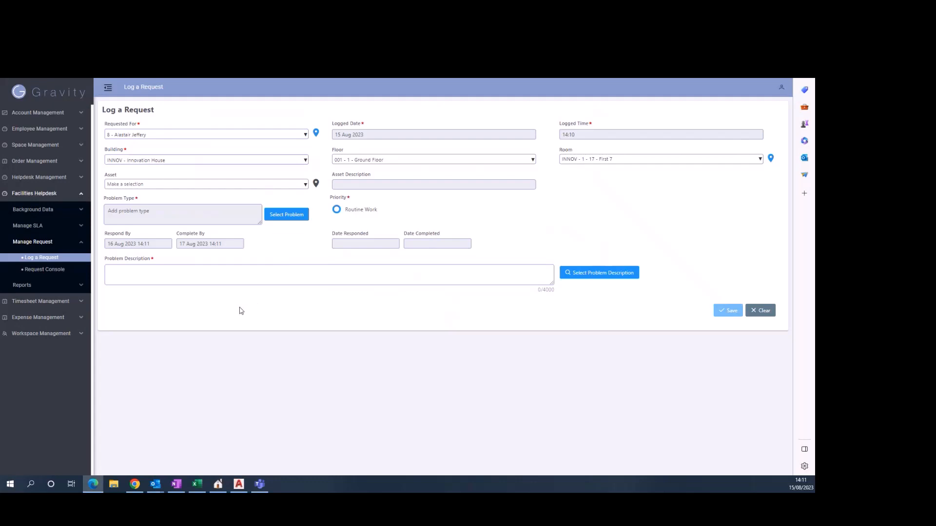